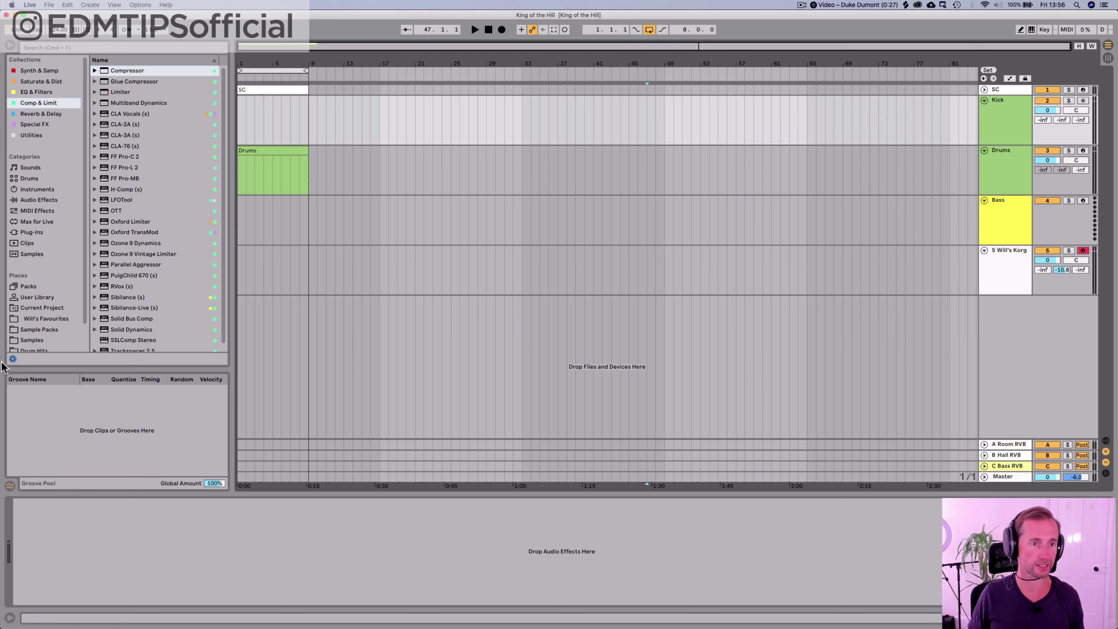
Step: Open the Kicks folder inside Drum Hits in the favourites sample folder of the browser
{"action": "left_click", "coordinate": [47, 319]}
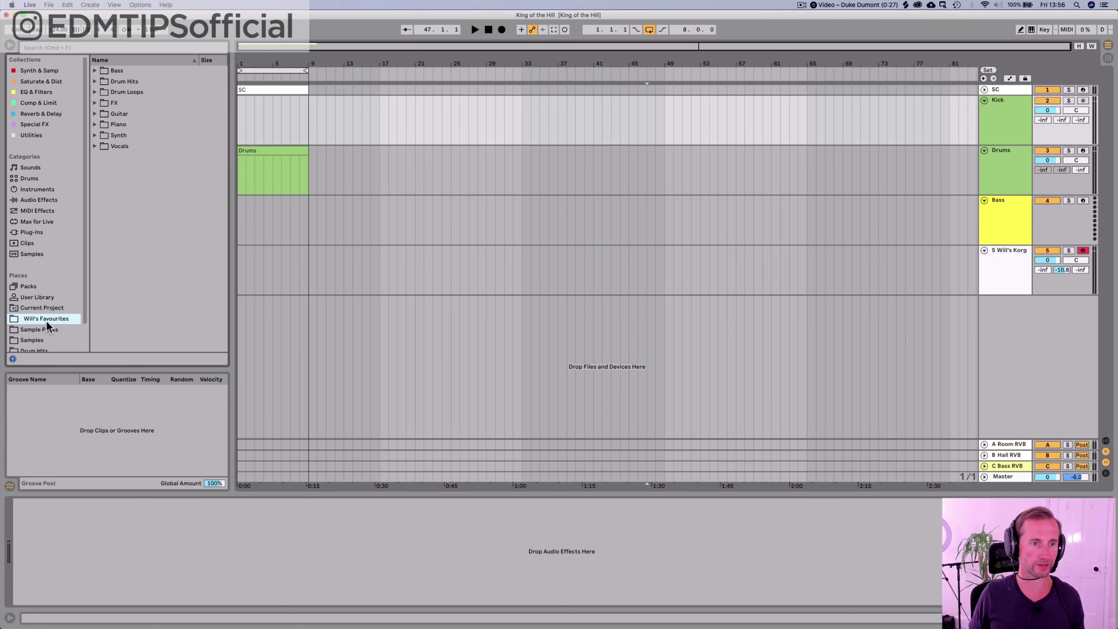
{"action": "left_click", "coordinate": [121, 82]}
{"action": "key", "text": "Right"}
{"action": "left_click", "coordinate": [120, 147]}
{"action": "key", "text": "Right"}
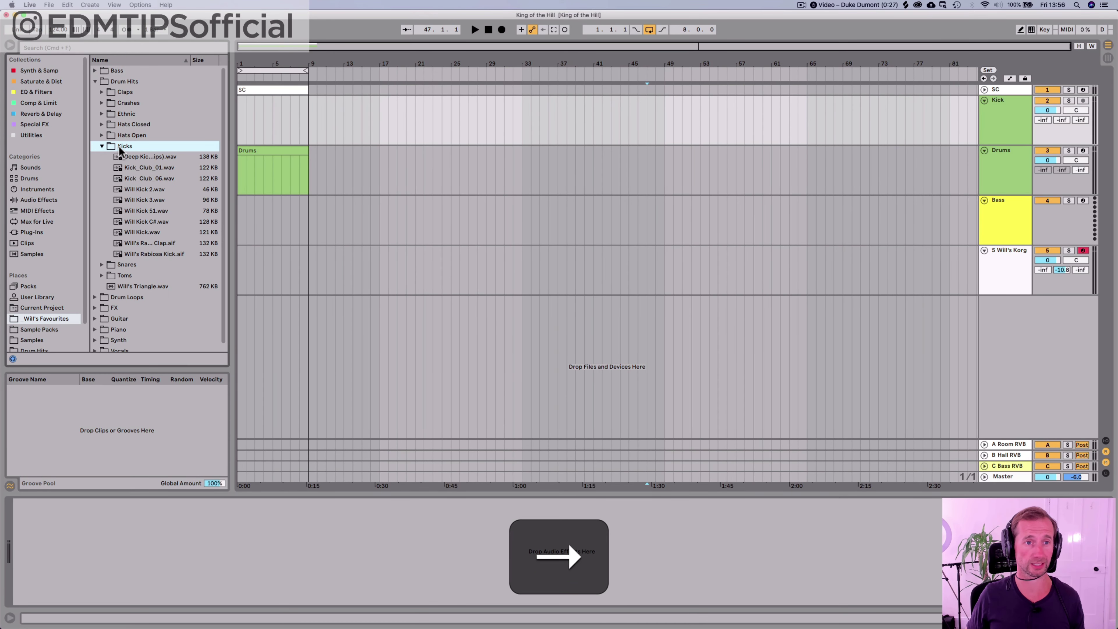
Step: Audition the kick samples in the Kicks folder to compare their sound
{"action": "key", "text": "Down"}
{"action": "key", "text": "Down"}
{"action": "key", "text": "Down"}
{"action": "key", "text": "Down"}
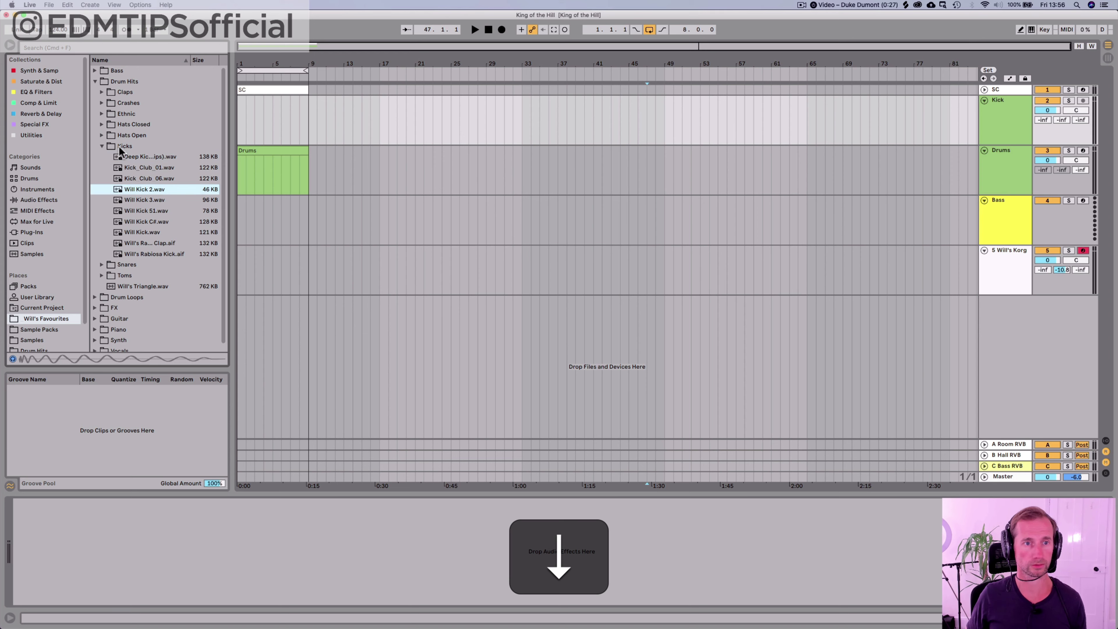
{"action": "key", "text": "Up"}
{"action": "key", "text": "Up"}
{"action": "key", "text": "Down"}
{"action": "key", "text": "Down"}
{"action": "key", "text": "Down"}
{"action": "key", "text": "Down"}
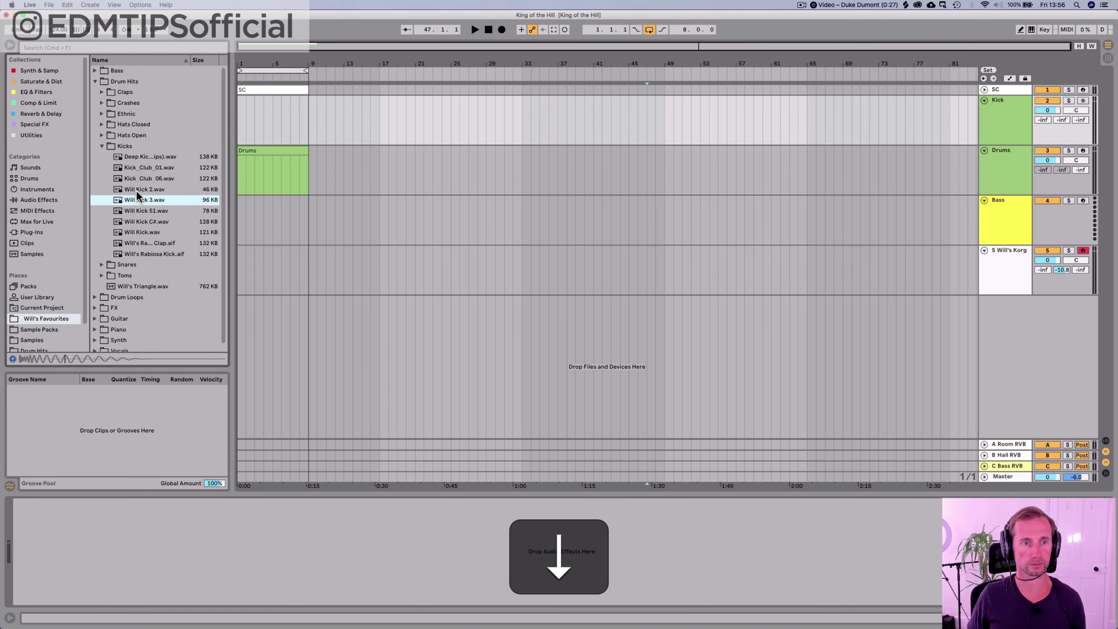
{"action": "key", "text": "Up"}
{"action": "key", "text": "Down"}
{"action": "key", "text": "Up"}
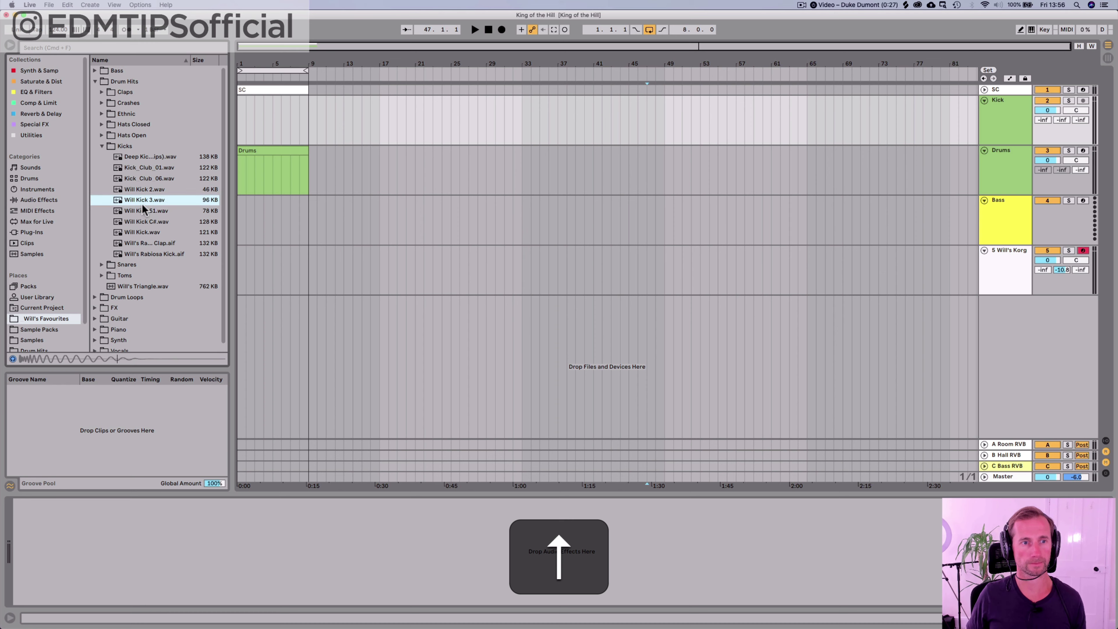
Step: Place Will Kick 3.wav at the start of the Kick track and duplicate it onto every beat of bar 1
{"action": "left_click_drag", "start_coordinate": [140, 200], "coordinate": [238, 121]}
{"action": "scroll", "coordinate": [263, 78], "scroll_direction": "up", "scroll_amount": 5}
{"action": "key", "text": "super+d"}
{"action": "key", "text": "super+d"}
{"action": "key", "text": "super+d"}
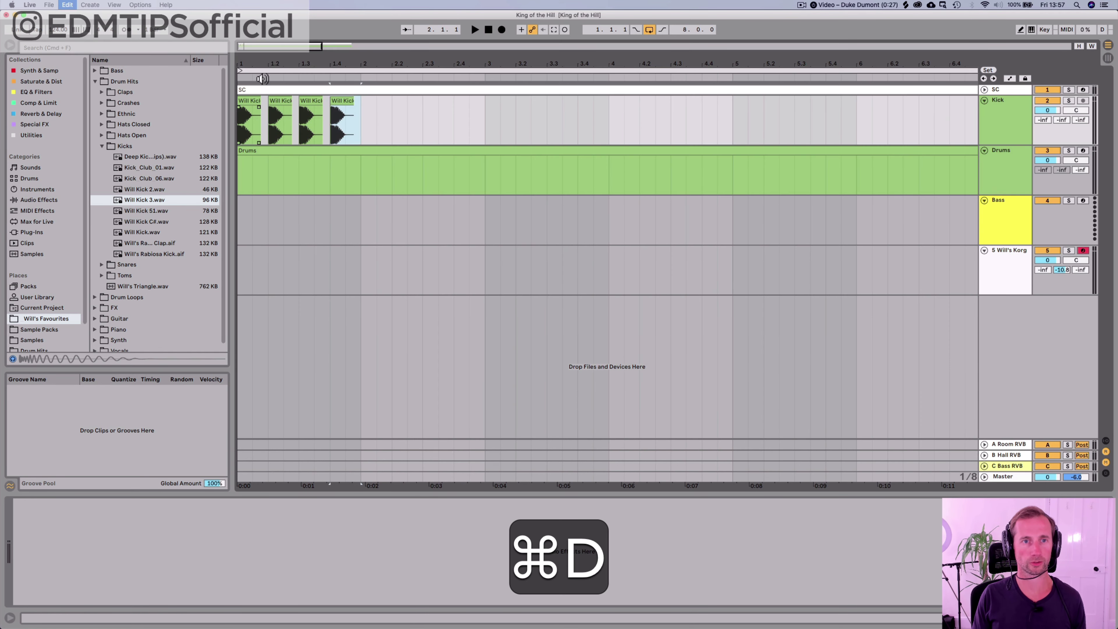
Step: Continue duplicating the kick clip on every beat of the Kick track through the end of bar 8
{"action": "key", "text": "super+d"}
{"action": "key", "text": "super+d"}
{"action": "key", "text": "super+d"}
{"action": "scroll", "coordinate": [250, 65], "scroll_direction": "down", "scroll_amount": 5}
{"action": "key", "text": "super+d"}
{"action": "key", "text": "super+d"}
{"action": "key", "text": "super+d"}
{"action": "key", "text": "super+d"}
{"action": "key", "text": "super+d"}
{"action": "key", "text": "super+d"}
{"action": "key", "text": "super+d"}
{"action": "key", "text": "super+d"}
{"action": "key", "text": "super+d"}
{"action": "key", "text": "super+d"}
{"action": "key", "text": "super+d"}
{"action": "key", "text": "super+d"}
{"action": "key", "text": "super+d"}
{"action": "key", "text": "super+d"}
{"action": "key", "text": "super+d"}
{"action": "key", "text": "super+d"}
{"action": "key", "text": "super+d"}
{"action": "key", "text": "super+d"}
{"action": "key", "text": "super+d"}
{"action": "key", "text": "super+d"}
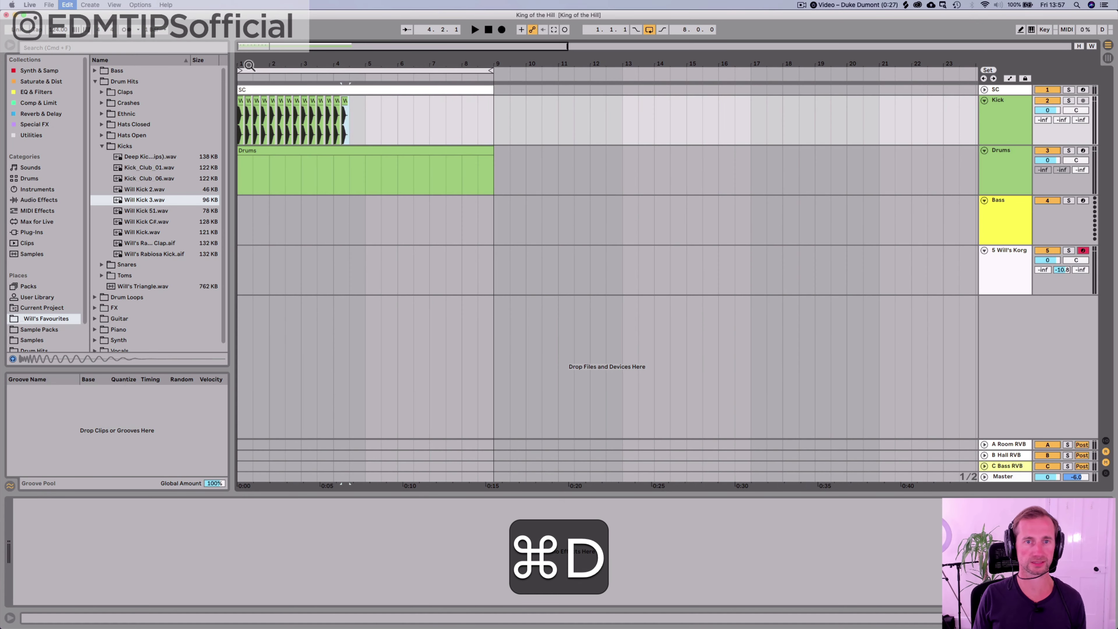
{"action": "key", "text": "super+d"}
{"action": "key", "text": "super+d"}
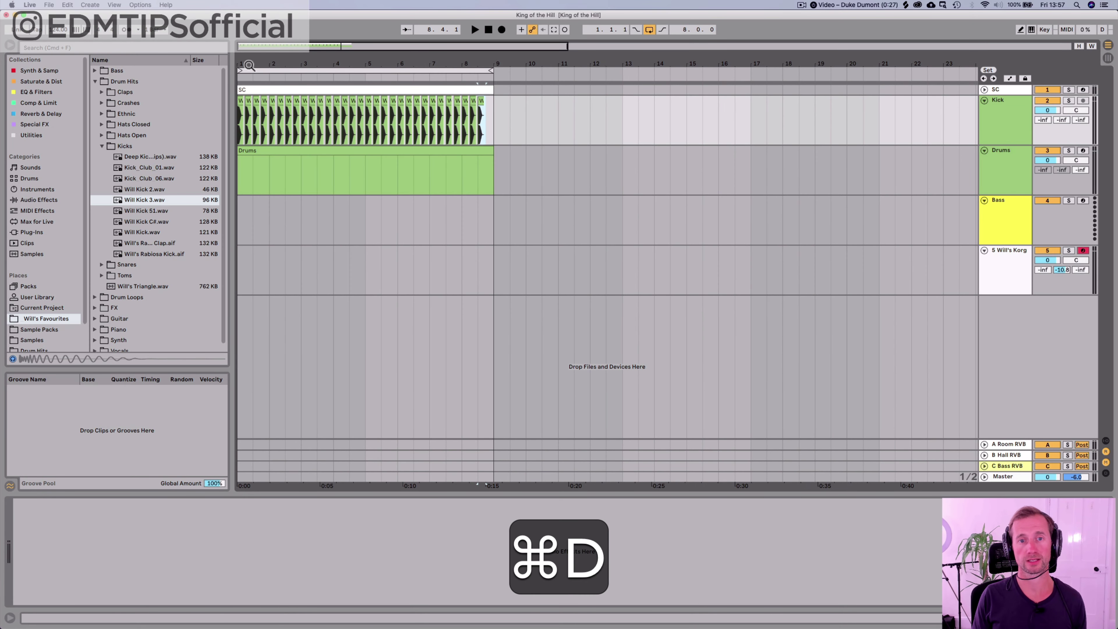
Step: Play back the kick pattern, set the Kick track's volume to -10 dB and save the project
{"action": "key", "text": "space"}
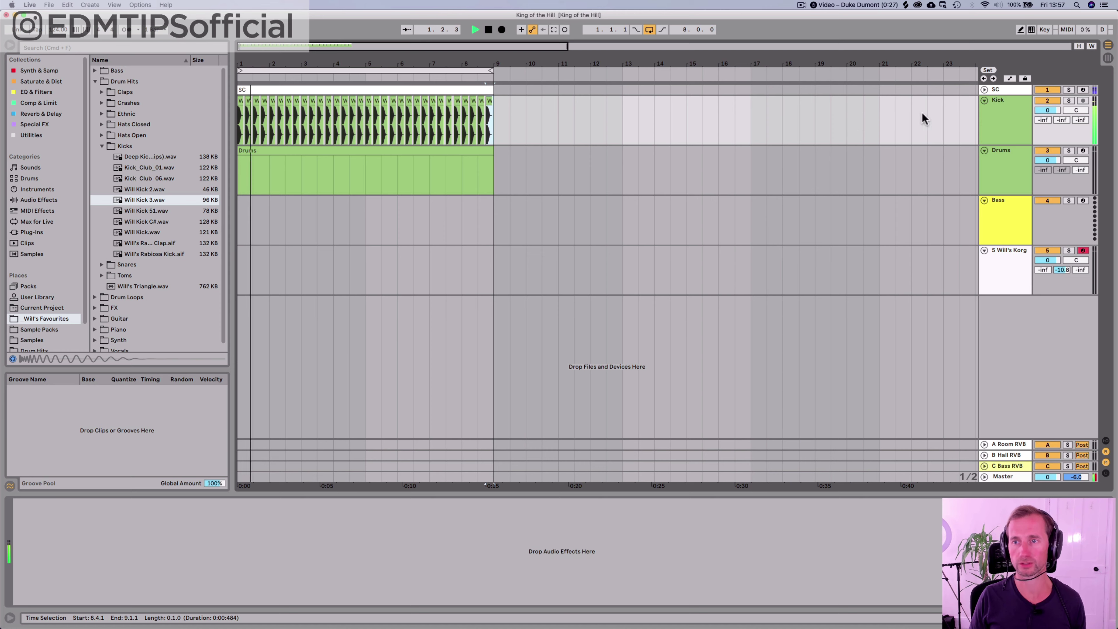
{"action": "key", "text": "space"}
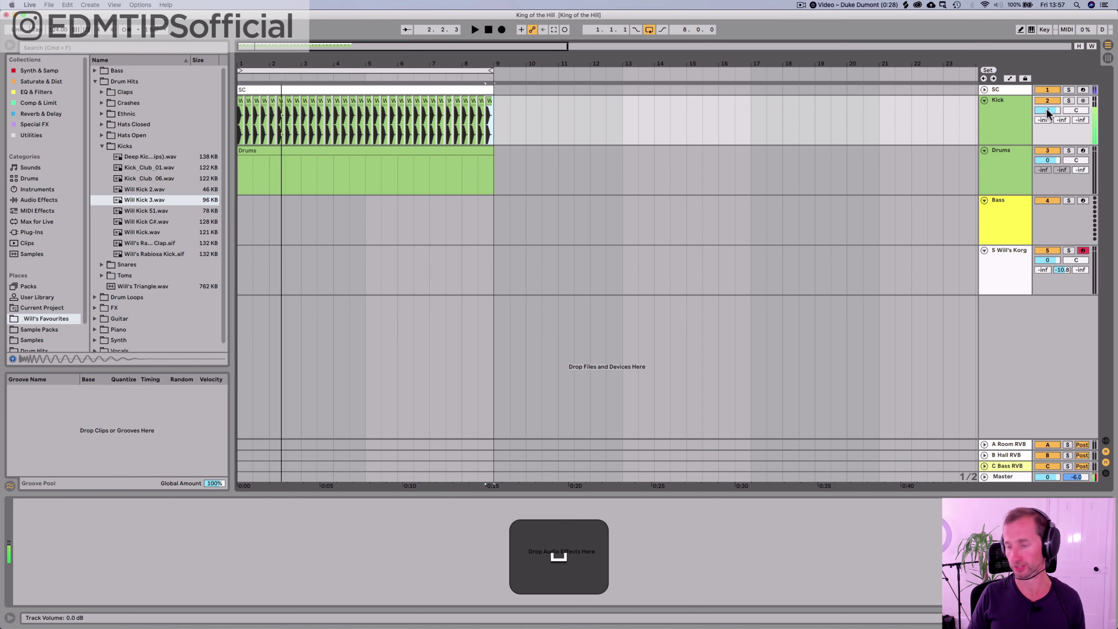
{"action": "type", "text": "0"}
{"action": "key", "text": "Return"}
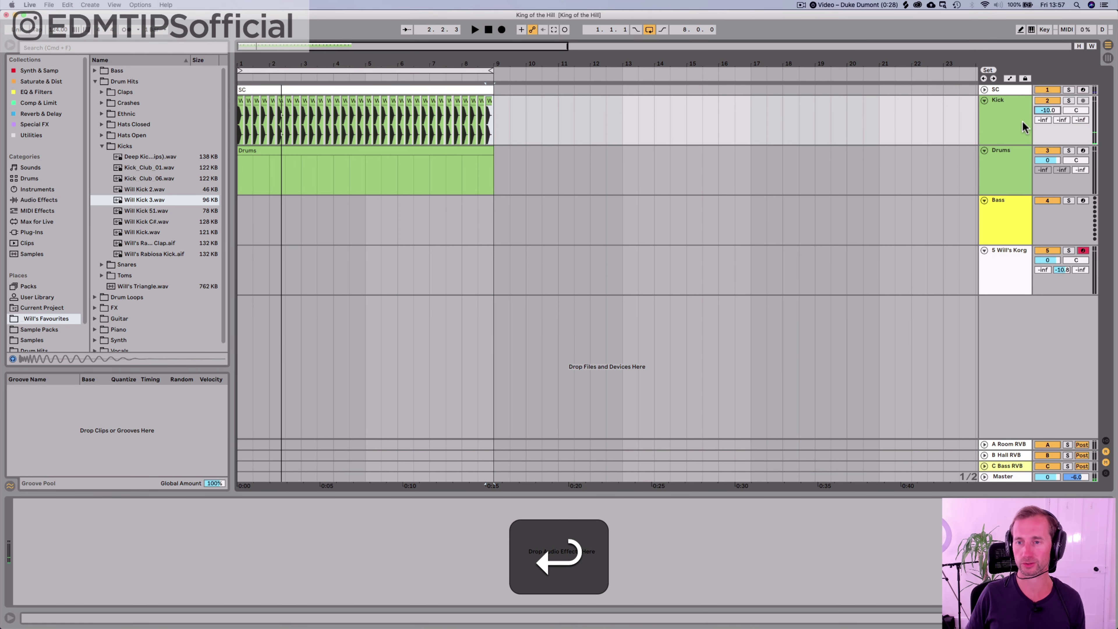
{"action": "key", "text": "Tab"}
{"action": "key", "text": "Tab"}
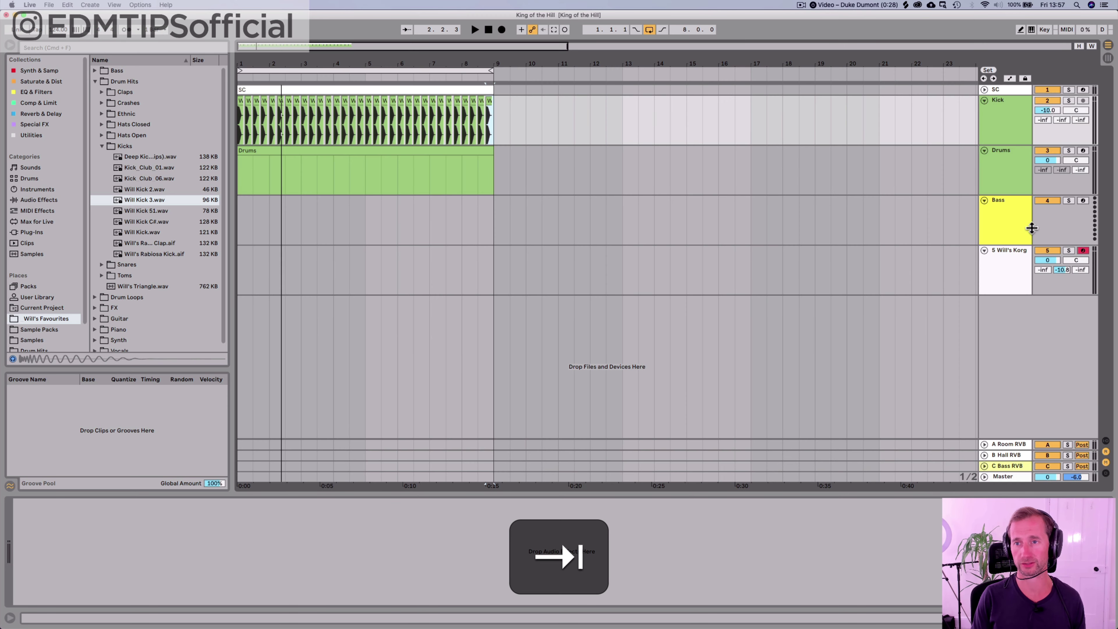
{"action": "key", "text": "super+s"}
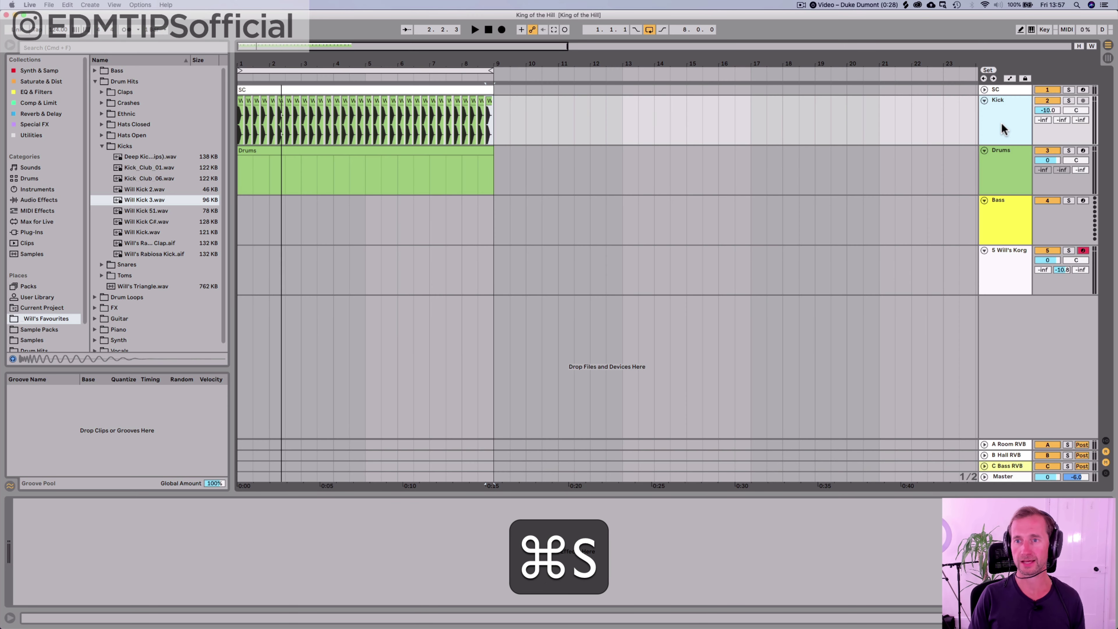
Step: Select the empty Drums clip to show its drum rack and open the Claps folder inside Drum Hits
{"action": "left_click", "coordinate": [264, 150]}
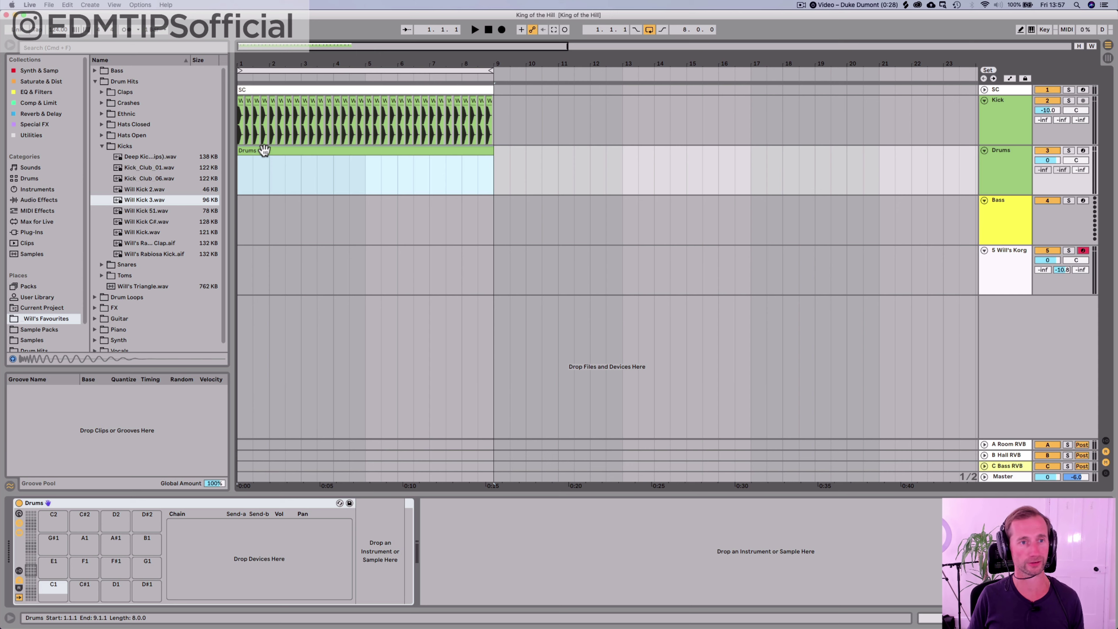
{"action": "left_click", "coordinate": [94, 82]}
{"action": "left_click", "coordinate": [117, 93]}
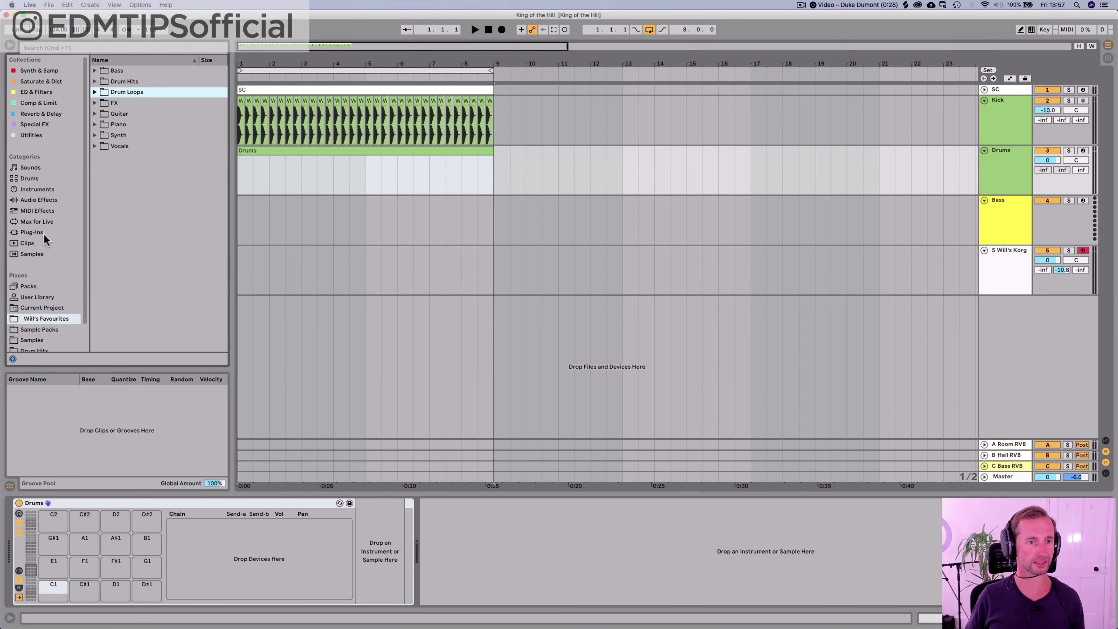
{"action": "left_click", "coordinate": [128, 81]}
{"action": "key", "text": "Right"}
{"action": "left_click", "coordinate": [119, 92]}
{"action": "key", "text": "Right"}
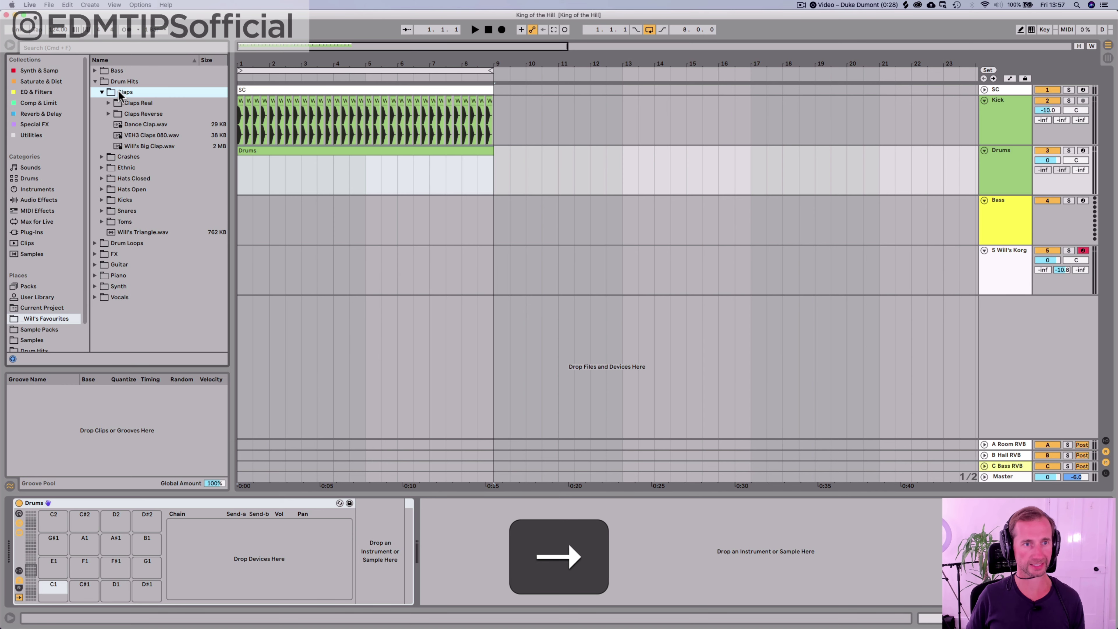
Step: Audition the clap samples and load Dance Clap.wav onto the C1 pad of the Drums rack
{"action": "left_click", "coordinate": [134, 132]}
{"action": "key", "text": "Down"}
{"action": "key", "text": "Up"}
{"action": "key", "text": "Up"}
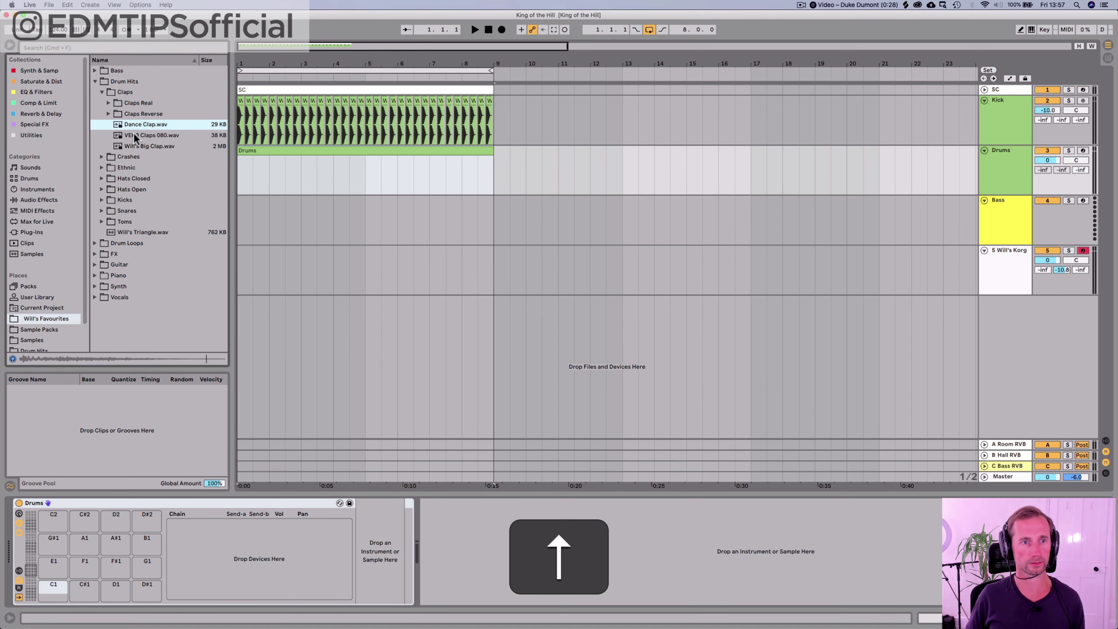
{"action": "left_click_drag", "start_coordinate": [142, 121], "coordinate": [55, 571]}
Step: Add a Dance Clap note on beat 1.2 of the Drums clip and play it back with the kick
{"action": "key", "text": "shift+Tab"}
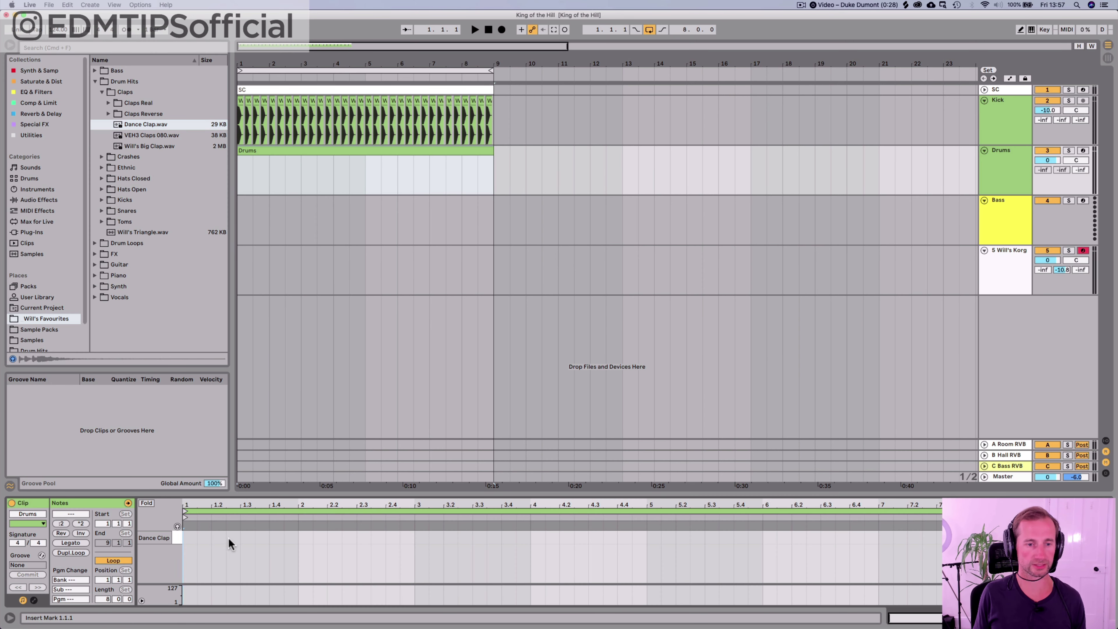
{"action": "double_click", "coordinate": [213, 533]}
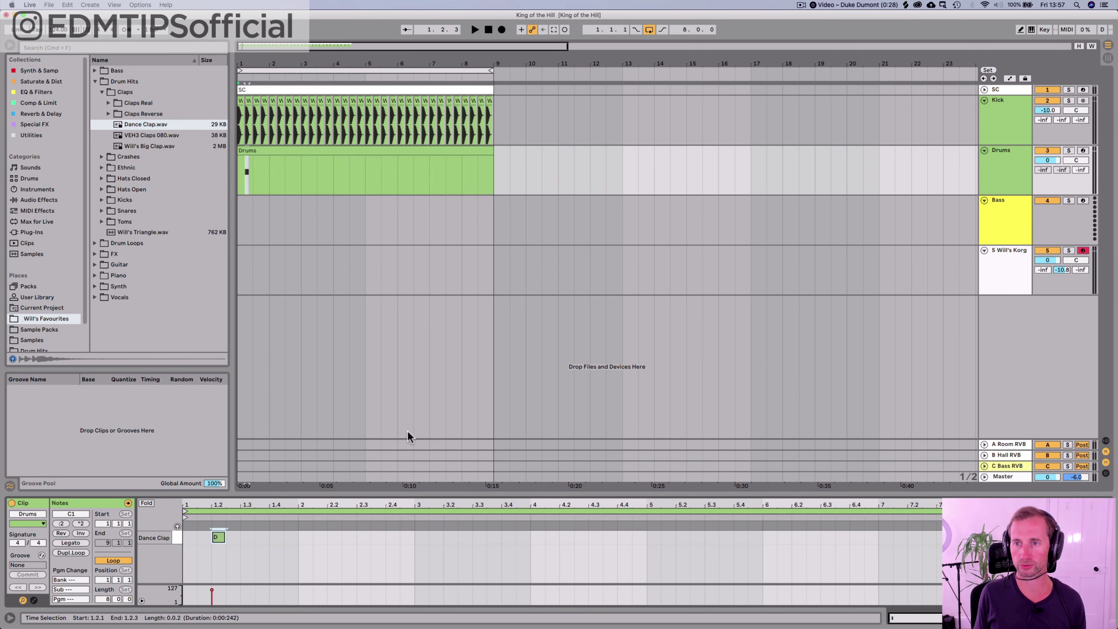
{"action": "key", "text": "space"}
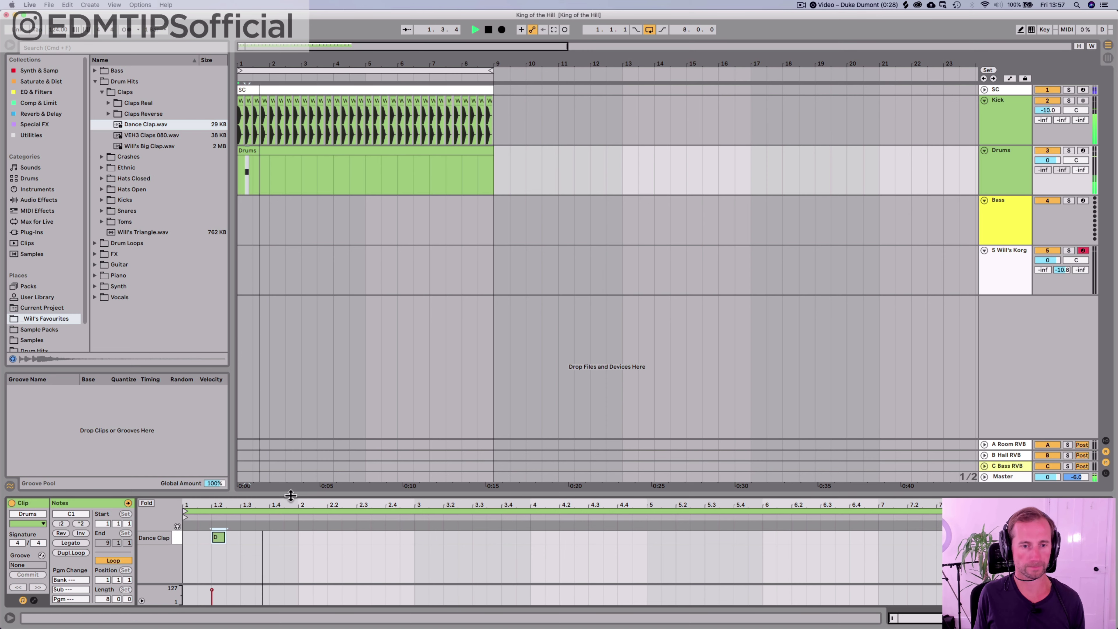
{"action": "key", "text": "space"}
Step: Duplicate the first half bar with the clap note until it fills the Drums clip through bar 8
{"action": "left_click_drag", "start_coordinate": [240, 536], "coordinate": [186, 534]}
{"action": "key", "text": "super+d"}
{"action": "key", "text": "super+d"}
{"action": "key", "text": "super+d"}
{"action": "key", "text": "super+d"}
{"action": "key", "text": "super+d"}
{"action": "key", "text": "super+d"}
{"action": "key", "text": "super+d"}
{"action": "key", "text": "super+d"}
{"action": "key", "text": "super+d"}
{"action": "key", "text": "super+d"}
{"action": "key", "text": "super+d"}
{"action": "key", "text": "super+d"}
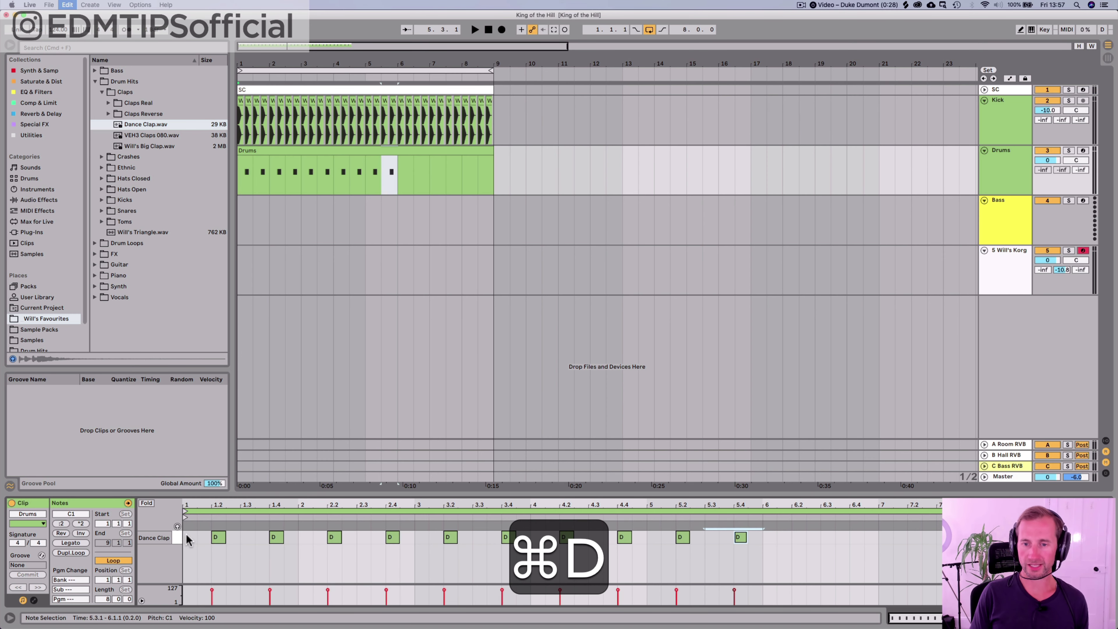
{"action": "key", "text": "super+d"}
{"action": "key", "text": "super+d"}
{"action": "key", "text": "super+d"}
Step: Play back the kick and clap pattern with the Drums rack's devices shown
{"action": "key", "text": "space"}
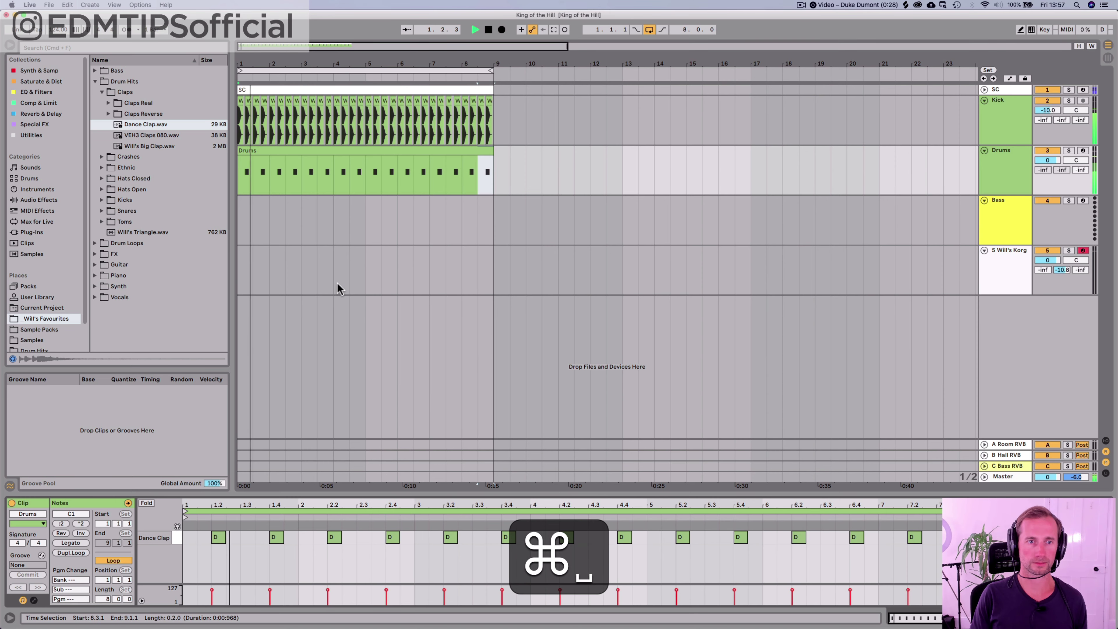
{"action": "key", "text": "shift+Tab"}
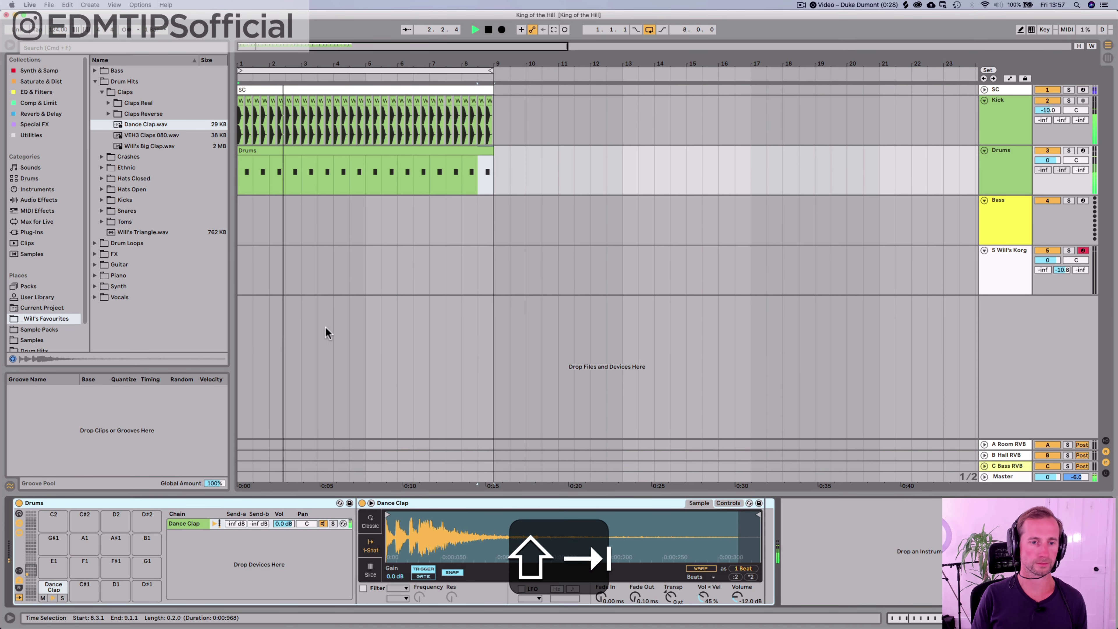
{"action": "key", "text": "space"}
Step: Examine the Room Reverb, Utility and EQ Eight devices on the A Room RVB return track and the option for inserting return tracks
{"action": "key", "text": "Tab"}
{"action": "left_click", "coordinate": [919, 47]}
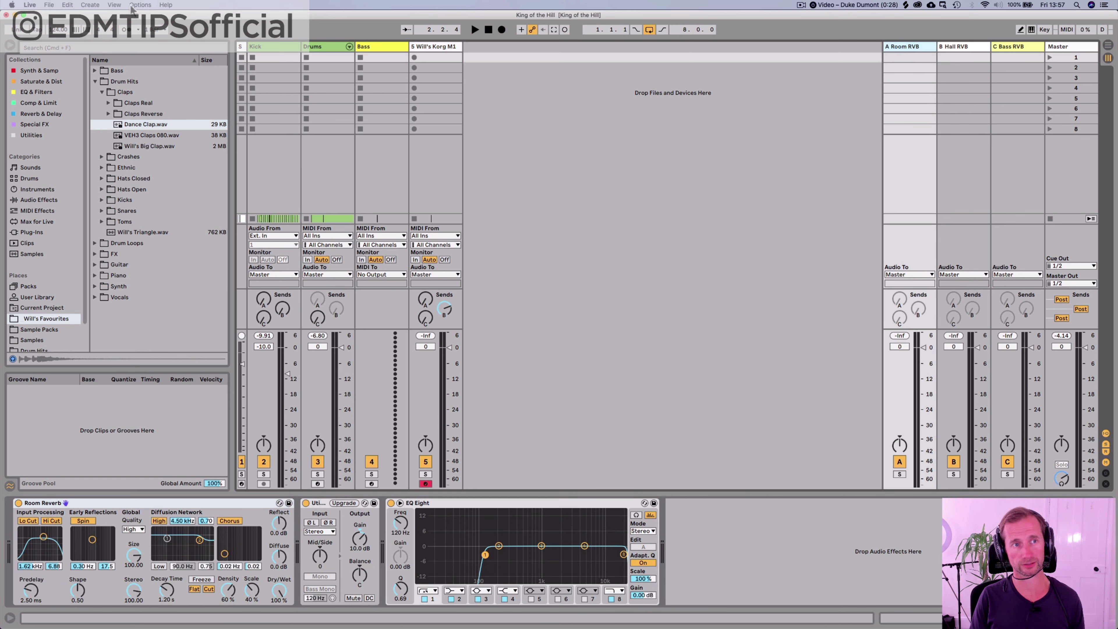
{"action": "left_click", "coordinate": [90, 5]}
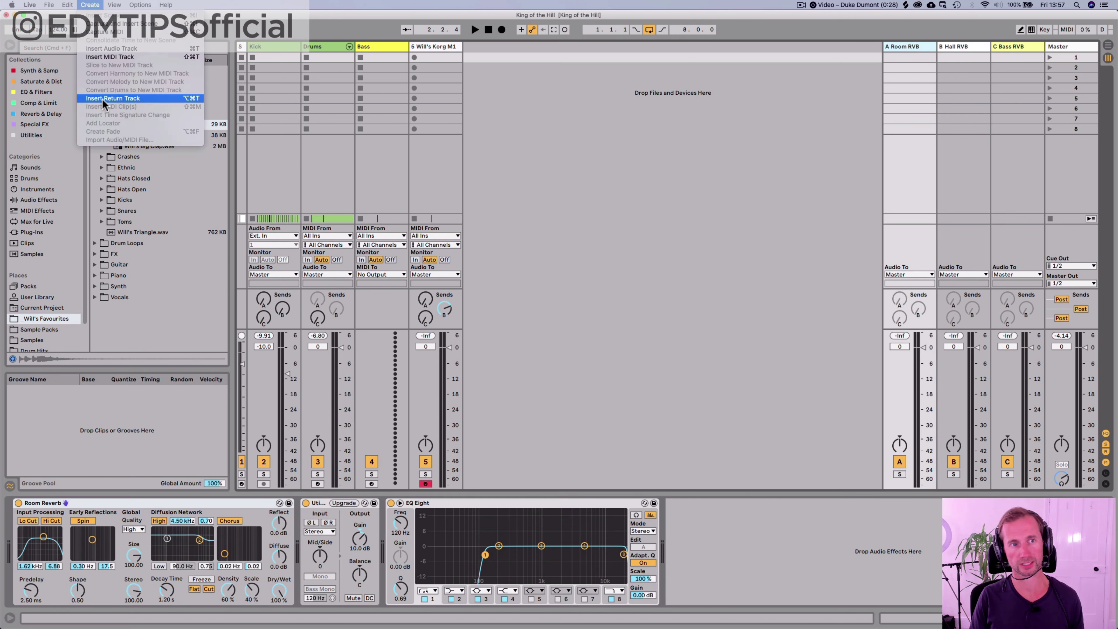
{"action": "left_click", "coordinate": [534, 115]}
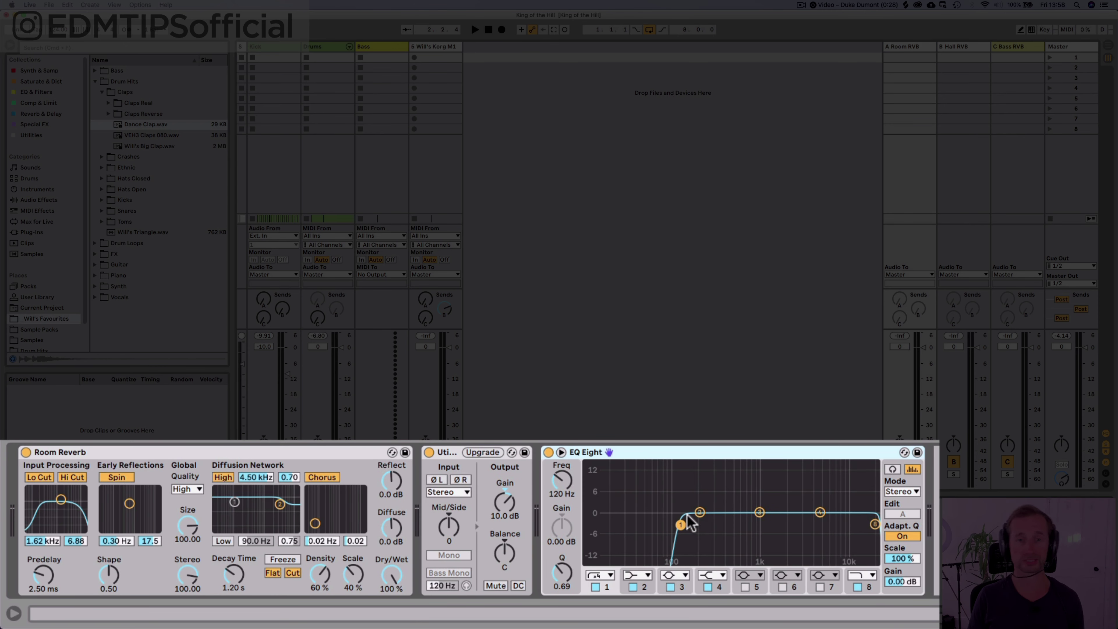
{"action": "key", "text": "Tab"}
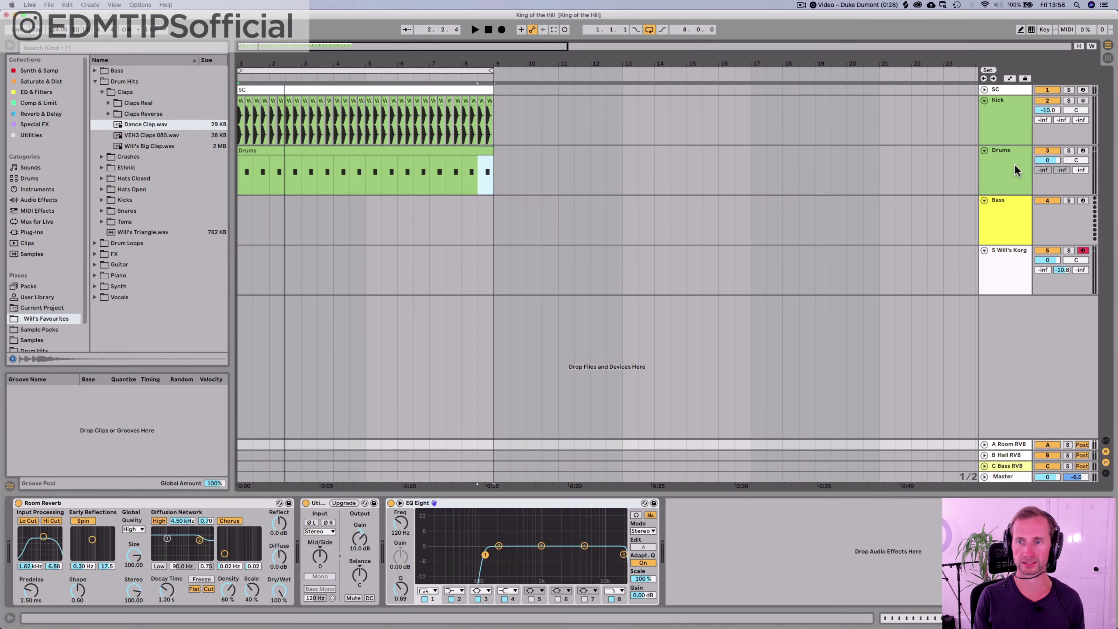
Step: Show the Drums rack's input/output routing and return chains, and check the audio output of the a Reverb chain
{"action": "left_click", "coordinate": [991, 192]}
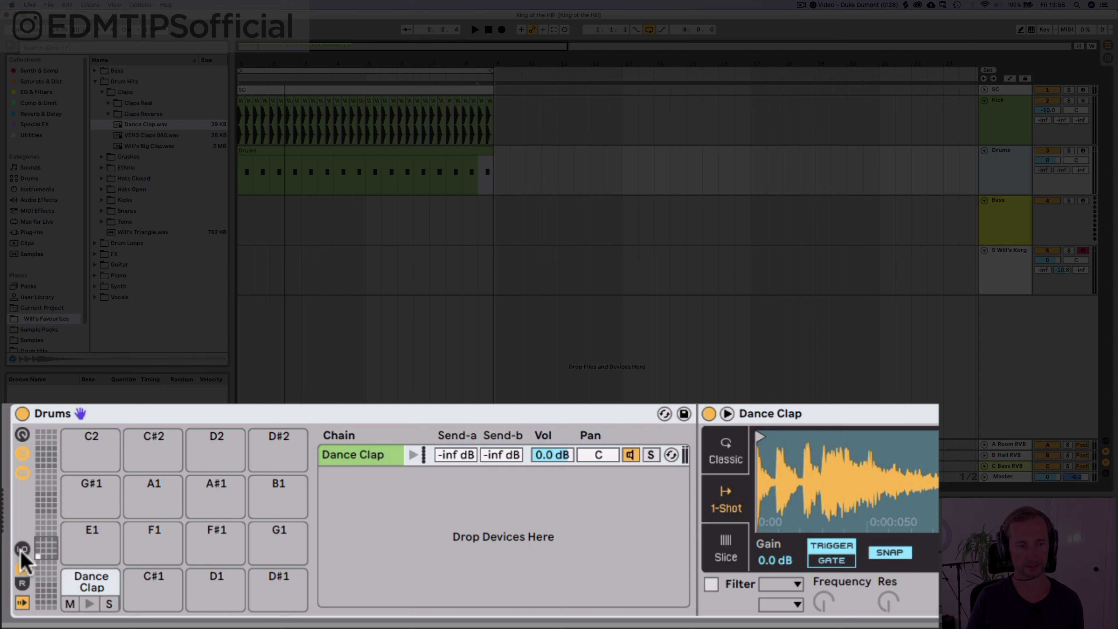
{"action": "left_click", "coordinate": [22, 550]}
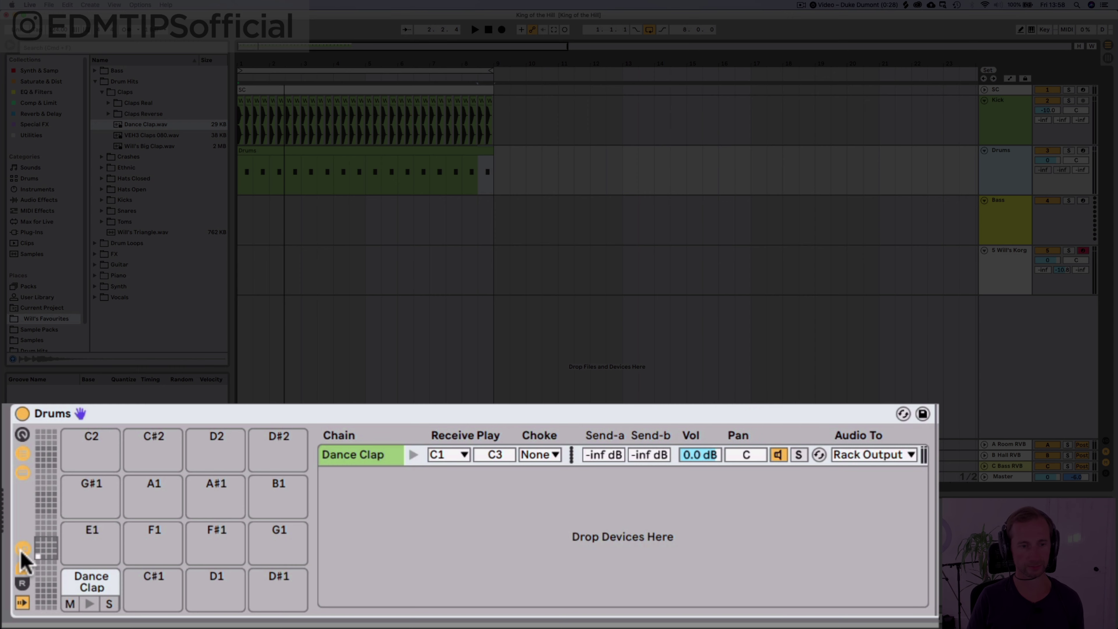
{"action": "right_click", "coordinate": [364, 546]}
{"action": "left_click", "coordinate": [351, 543]}
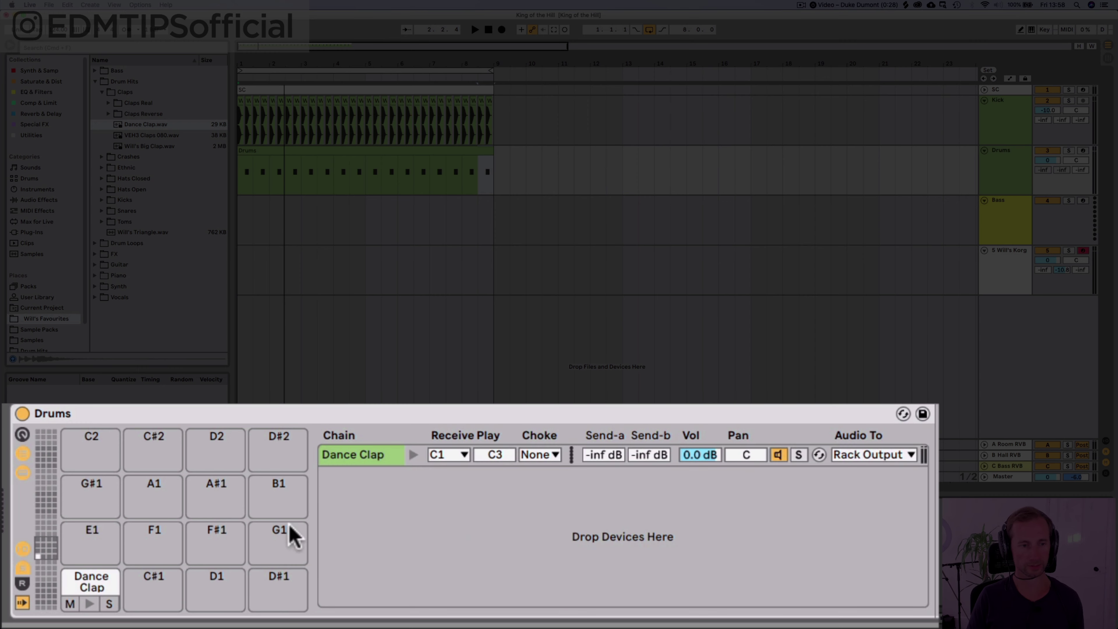
{"action": "left_click", "coordinate": [24, 582]}
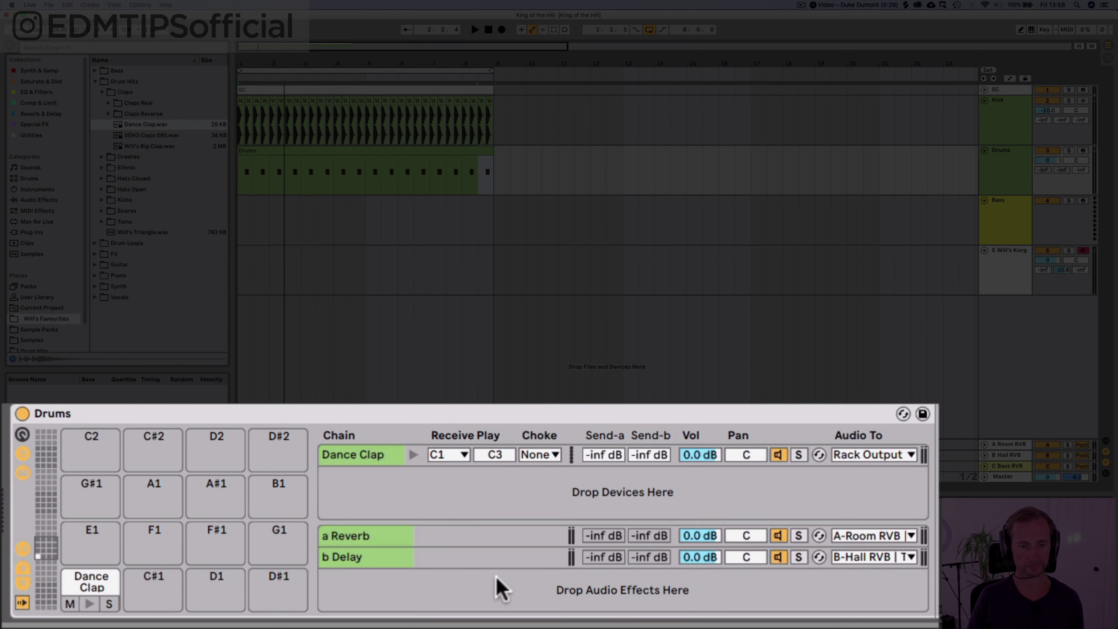
{"action": "right_click", "coordinate": [458, 575]}
{"action": "left_click", "coordinate": [407, 594]}
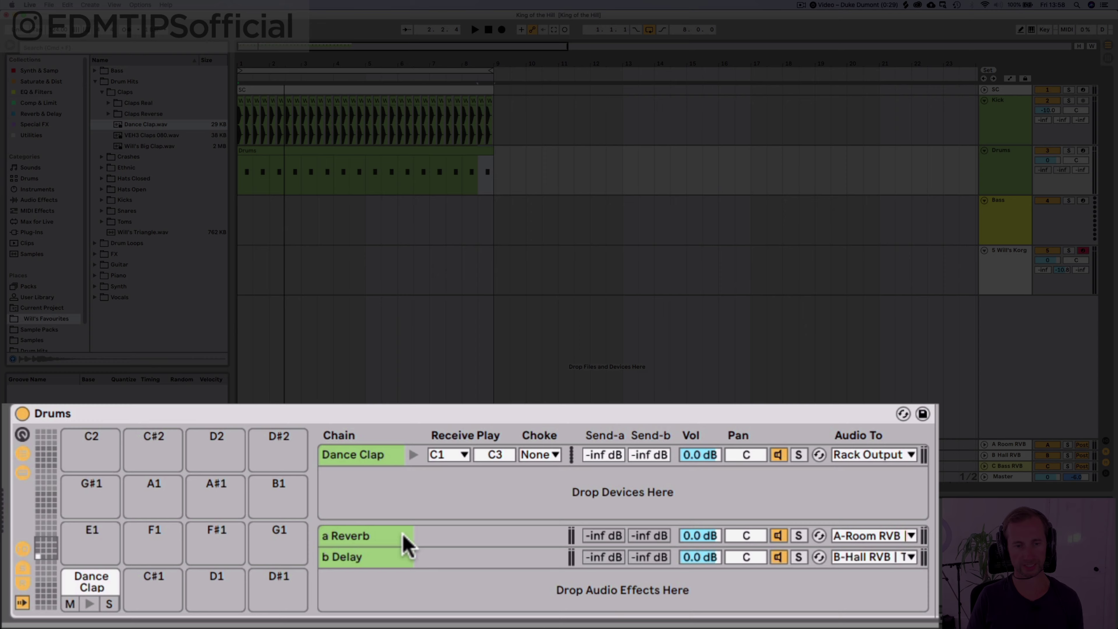
{"action": "left_click", "coordinate": [876, 537]}
{"action": "left_click", "coordinate": [876, 538]}
Step: Set the Dance Clap chain's Send-a to about -12.2 dB and play back the beat in Session View
{"action": "key", "text": "Tab"}
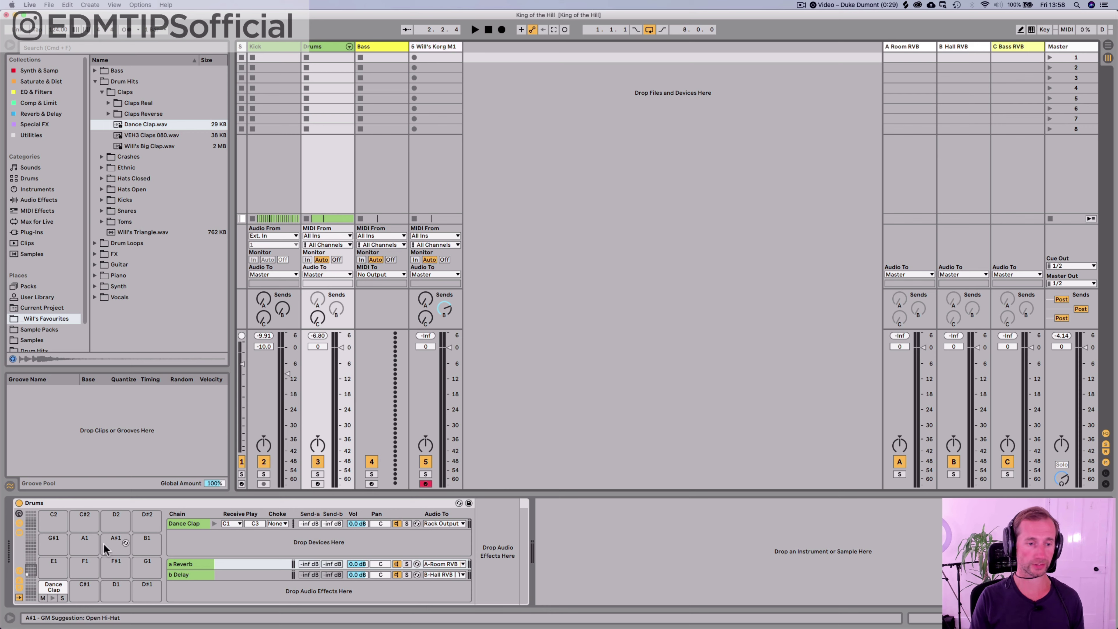
{"action": "left_click", "coordinate": [186, 584]}
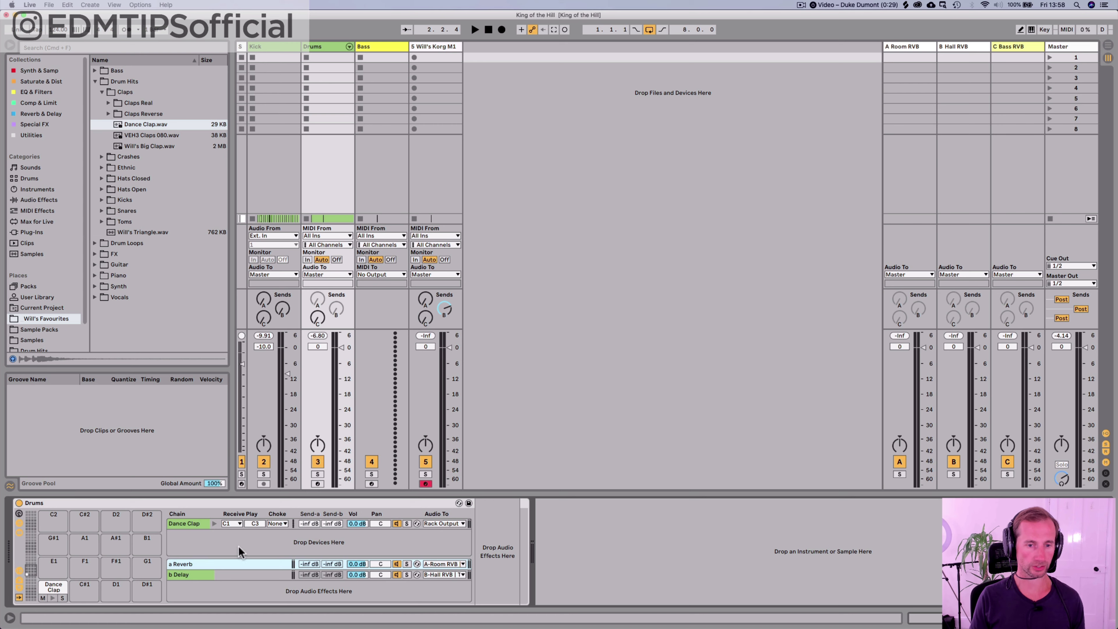
{"action": "mouse_move", "coordinate": [308, 527]}
{"action": "left_mouse_down"}
{"action": "mouse_move", "coordinate": [308, 511]}
{"action": "mouse_move", "coordinate": [310, 521]}
{"action": "left_mouse_up"}
{"action": "key", "text": "space"}
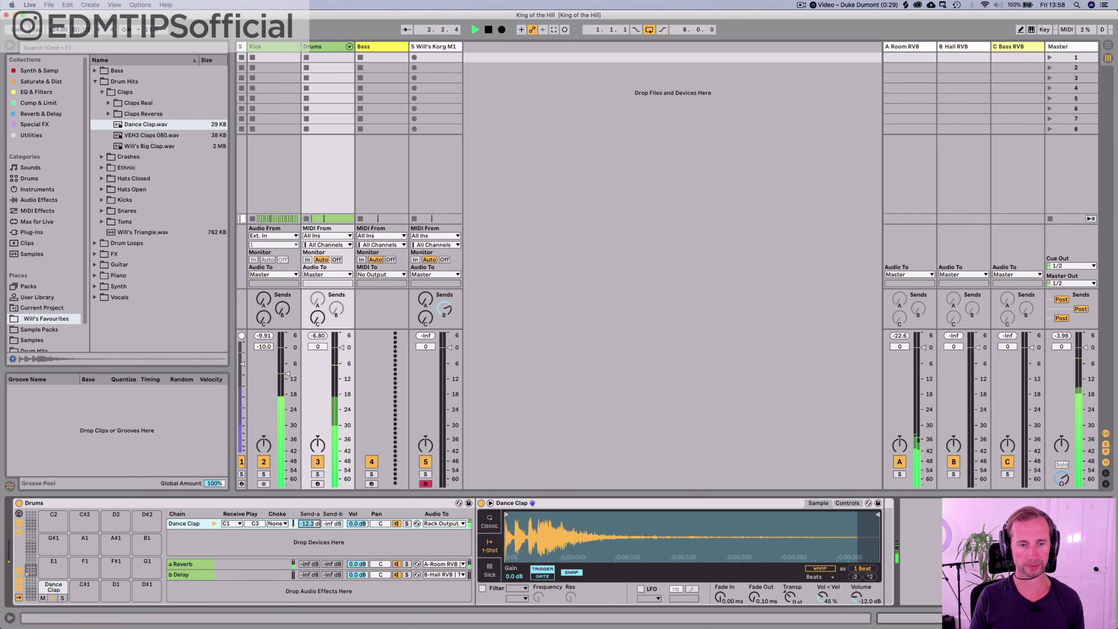
Step: Set the Room Reverb's Decay Time on the A Room RVB return to 891 ms in Arrangement View and save the set
{"action": "key", "text": "Tab"}
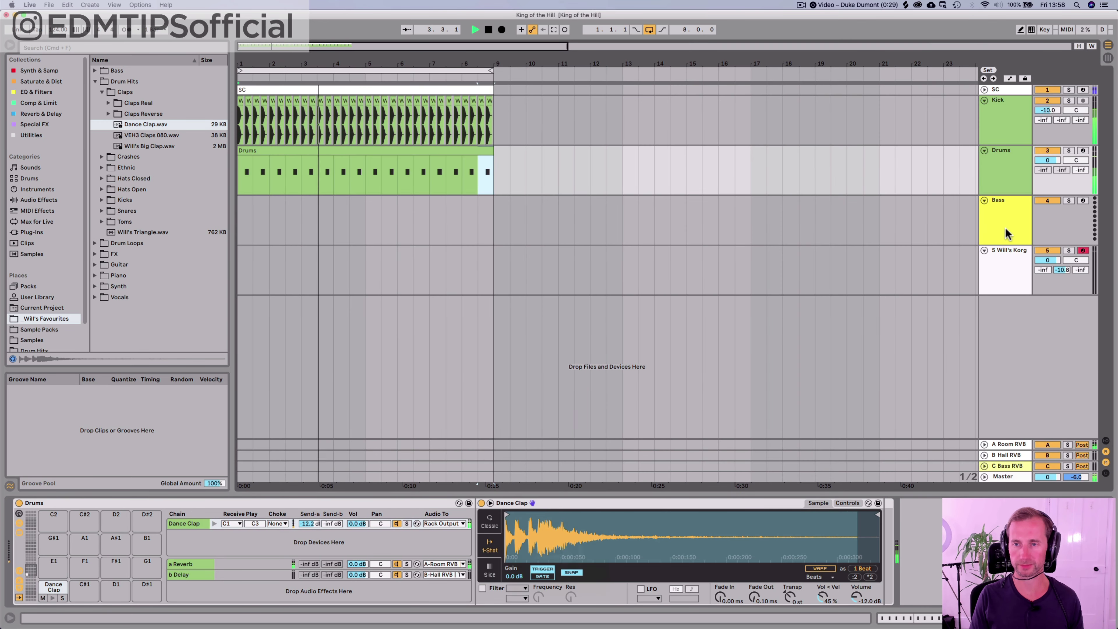
{"action": "left_click", "coordinate": [1008, 443]}
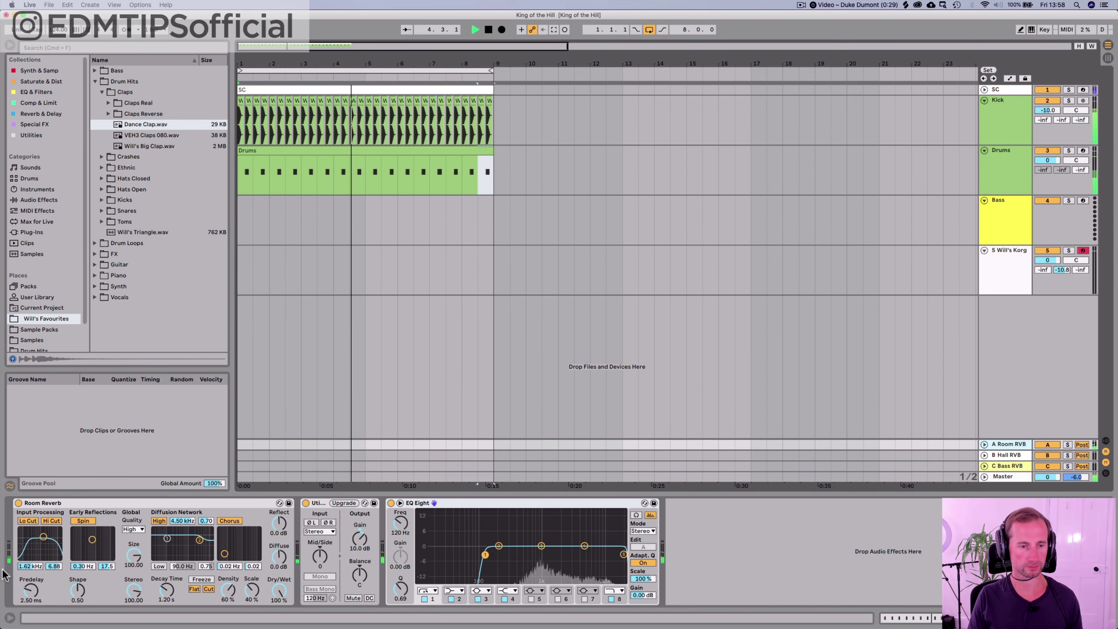
{"action": "left_click_drag", "start_coordinate": [166, 591], "coordinate": [166, 604]}
{"action": "key", "text": "space"}
{"action": "key", "text": "super+s"}
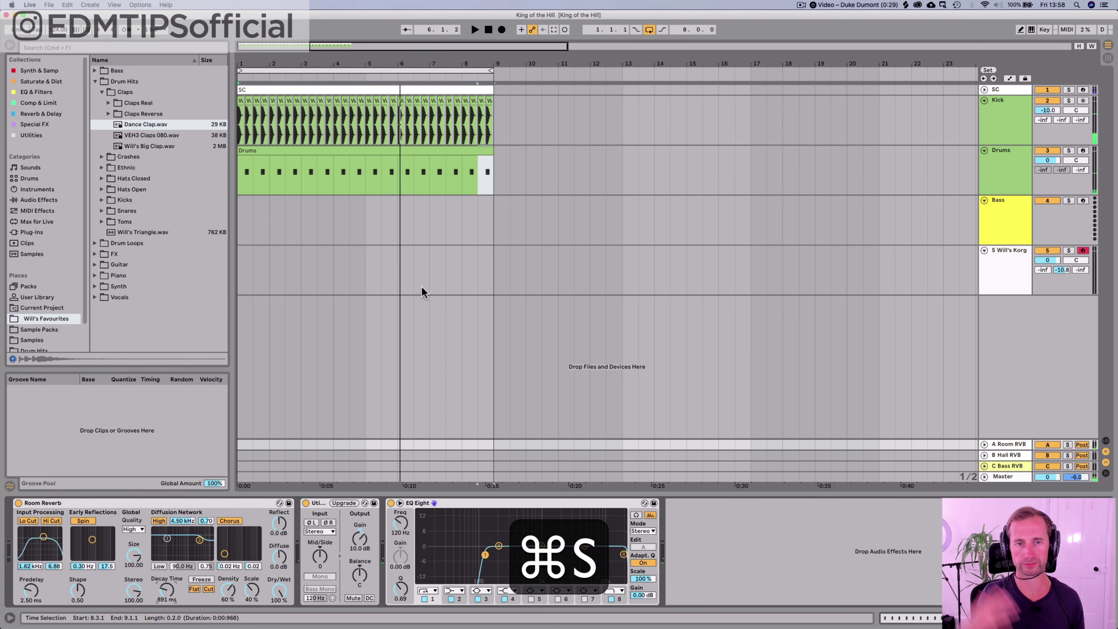
Step: Show the Drums track's rack and collapse the Claps folder in the sample browser
{"action": "left_click", "coordinate": [992, 157]}
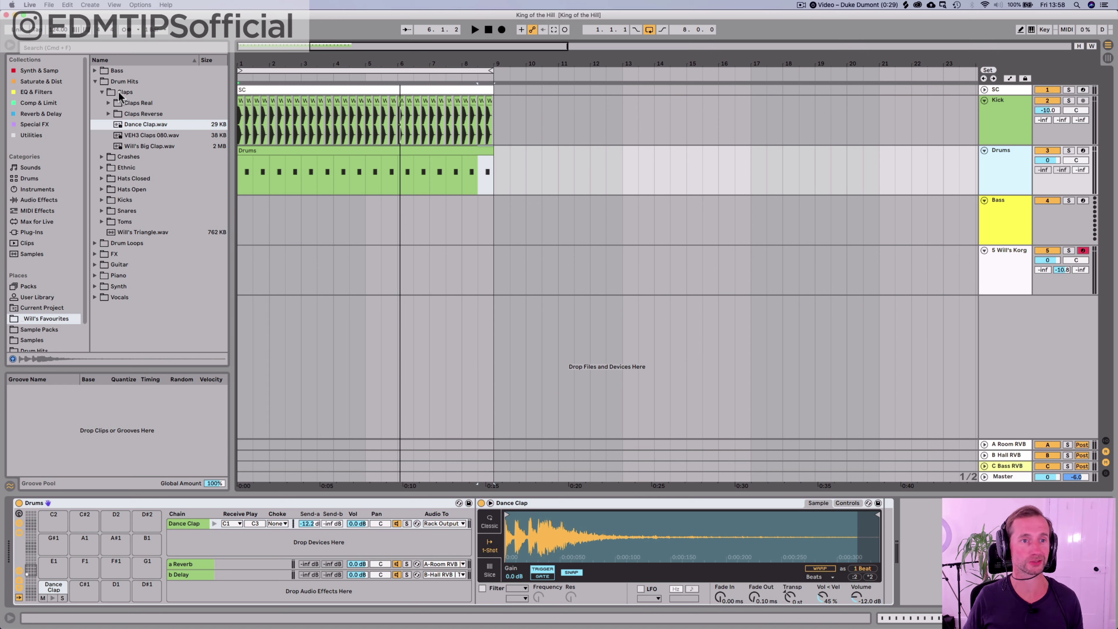
{"action": "left_click", "coordinate": [123, 81]}
{"action": "key", "text": "Left"}
{"action": "key", "text": "Right"}
{"action": "left_click", "coordinate": [137, 110]}
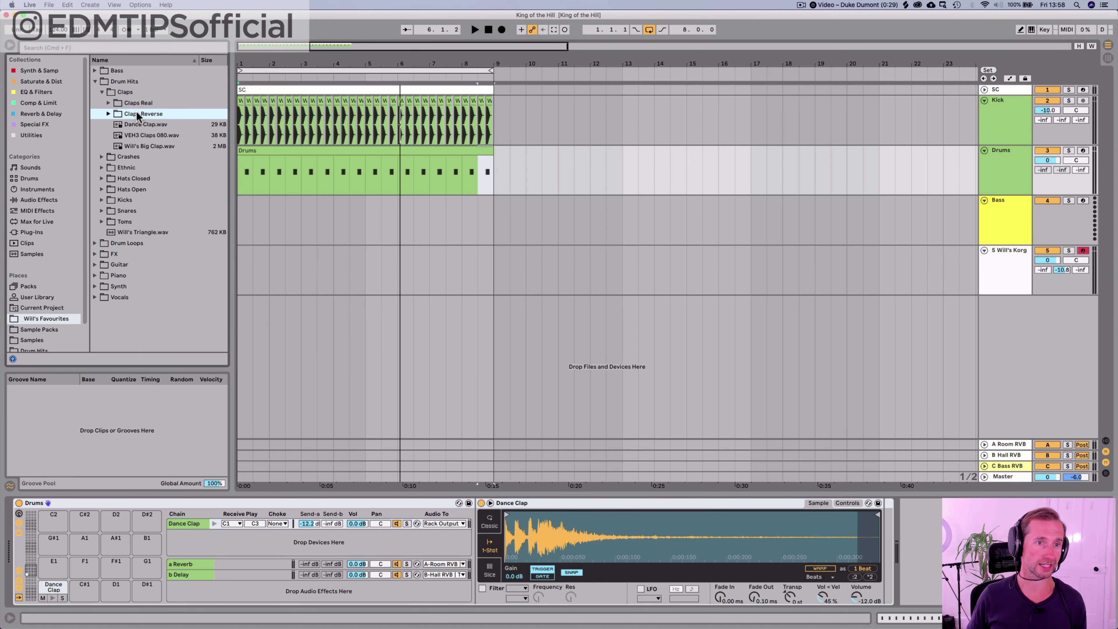
{"action": "key", "text": "Left"}
Step: Go through the Drum Hits folders and audition the samples in Hats Closed
{"action": "key", "text": "Down"}
{"action": "key", "text": "Down"}
{"action": "key", "text": "Down"}
{"action": "key", "text": "Down"}
{"action": "key", "text": "Down"}
{"action": "key", "text": "Down"}
{"action": "key", "text": "Down"}
{"action": "key", "text": "Up"}
{"action": "key", "text": "Up"}
{"action": "key", "text": "Up"}
{"action": "key", "text": "Up"}
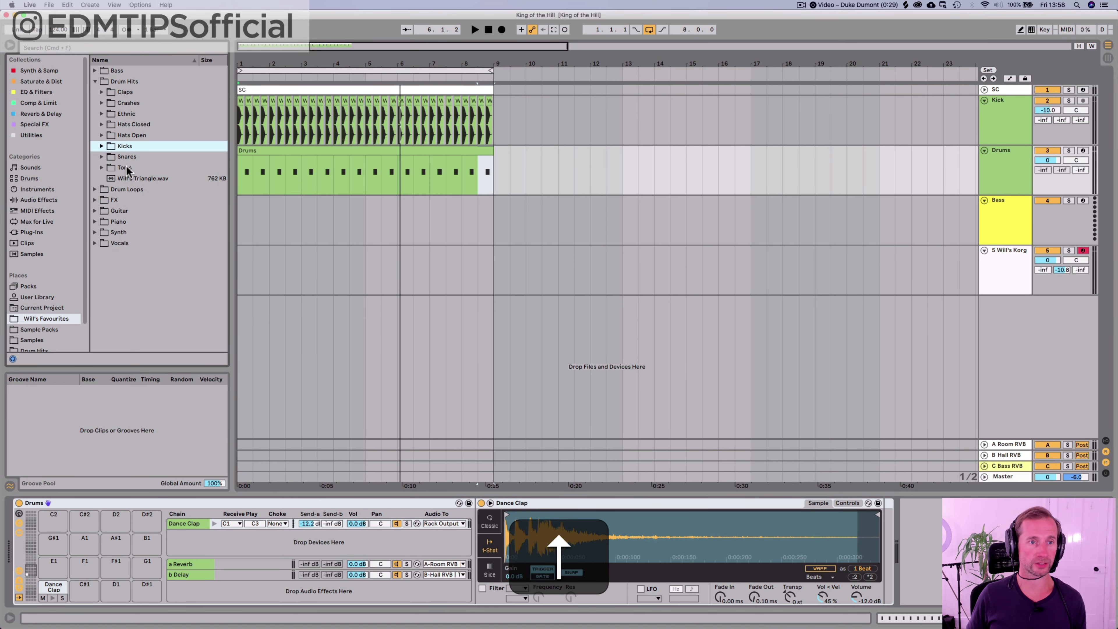
{"action": "key", "text": "Right"}
{"action": "key", "text": "Down"}
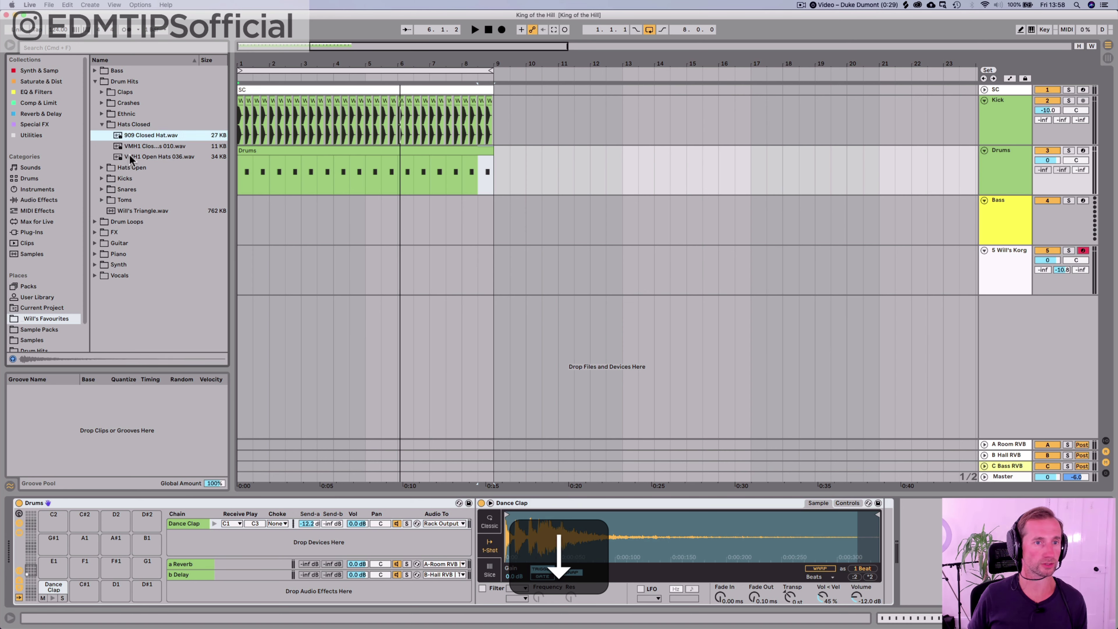
{"action": "key", "text": "Down"}
{"action": "key", "text": "Down"}
{"action": "key", "text": "Up"}
{"action": "key", "text": "Up"}
{"action": "key", "text": "Up"}
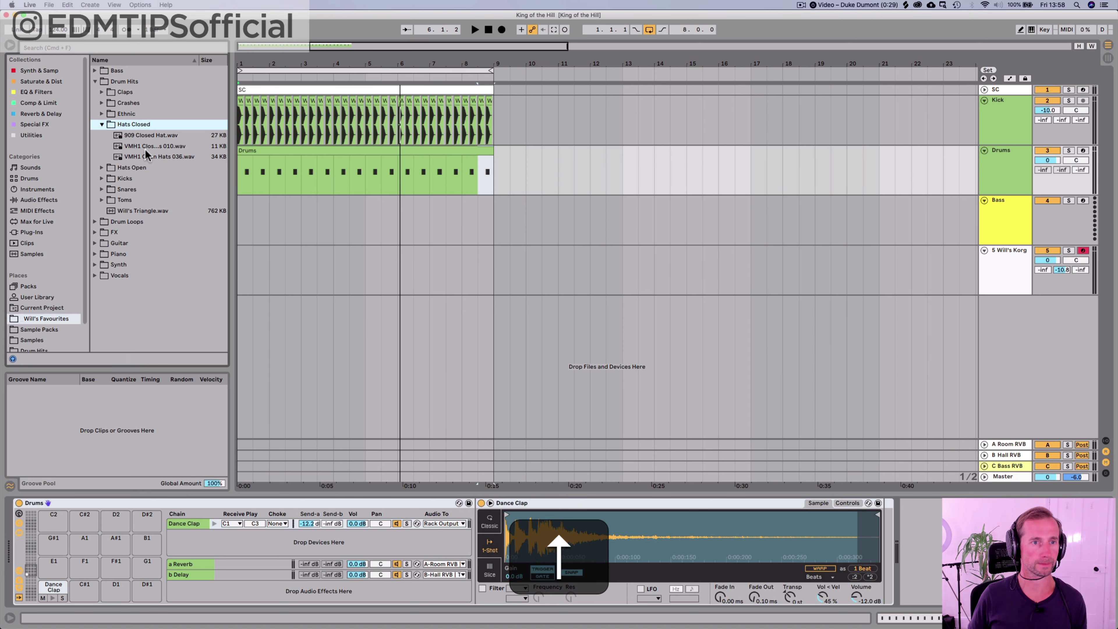
Step: Load 909 Open Hat.wav from the Hats Open folder onto the rack's C#1 pad and hide the return chains
{"action": "key", "text": "Left"}
{"action": "key", "text": "Down"}
{"action": "key", "text": "Right"}
{"action": "key", "text": "Down"}
{"action": "left_click_drag", "start_coordinate": [144, 148], "coordinate": [98, 466]}
{"action": "left_click_drag", "start_coordinate": [97, 564], "coordinate": [84, 589]}
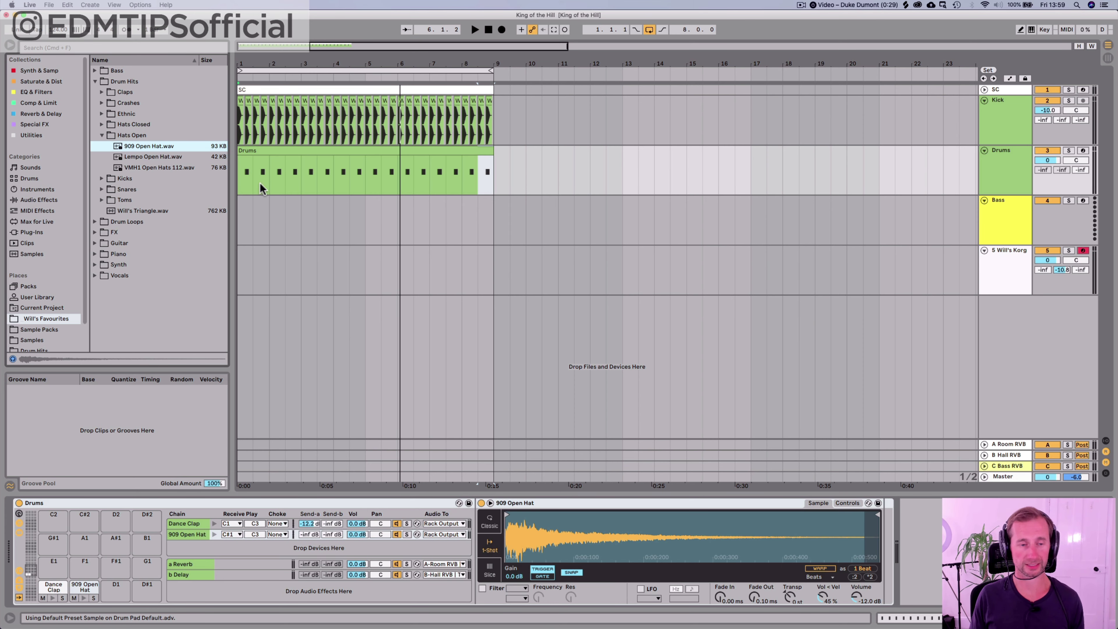
{"action": "left_click", "coordinate": [19, 589]}
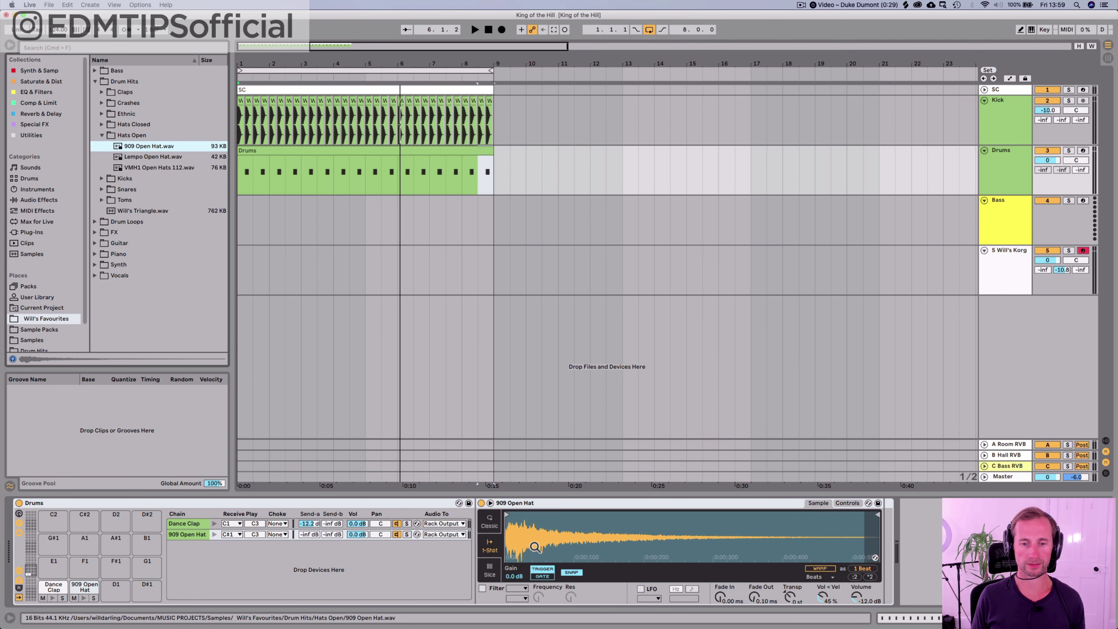
Step: Add a 909 Open Hat note on the first off-beat of the Drums clip and select beat 1.1.1 to 1.2.1 in its row
{"action": "double_click", "coordinate": [250, 150]}
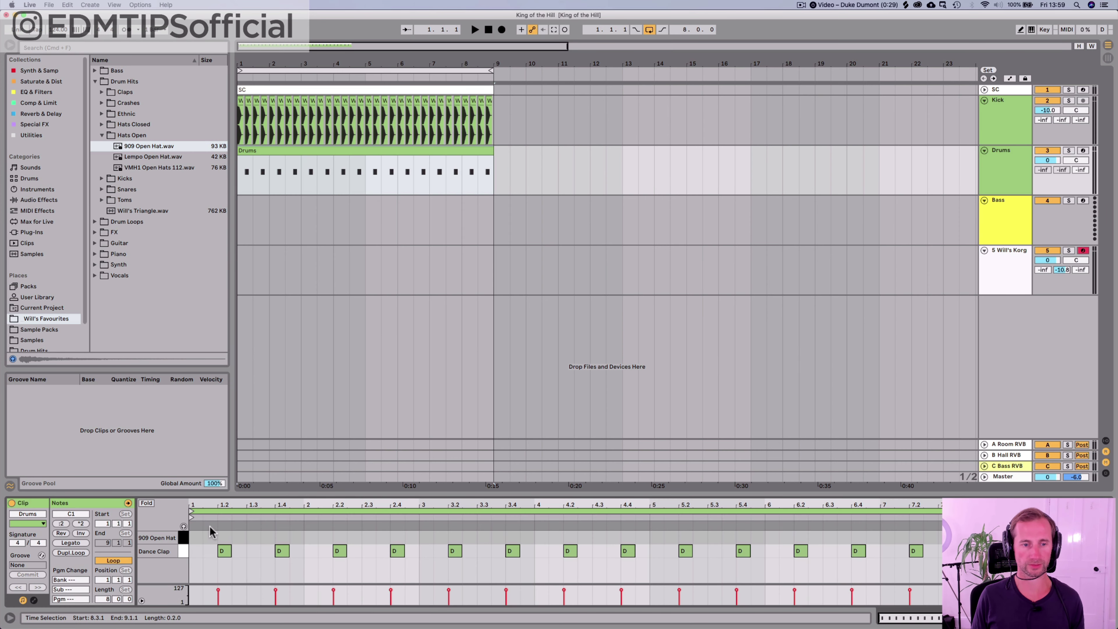
{"action": "double_click", "coordinate": [209, 536]}
{"action": "left_click_drag", "start_coordinate": [192, 538], "coordinate": [220, 540]}
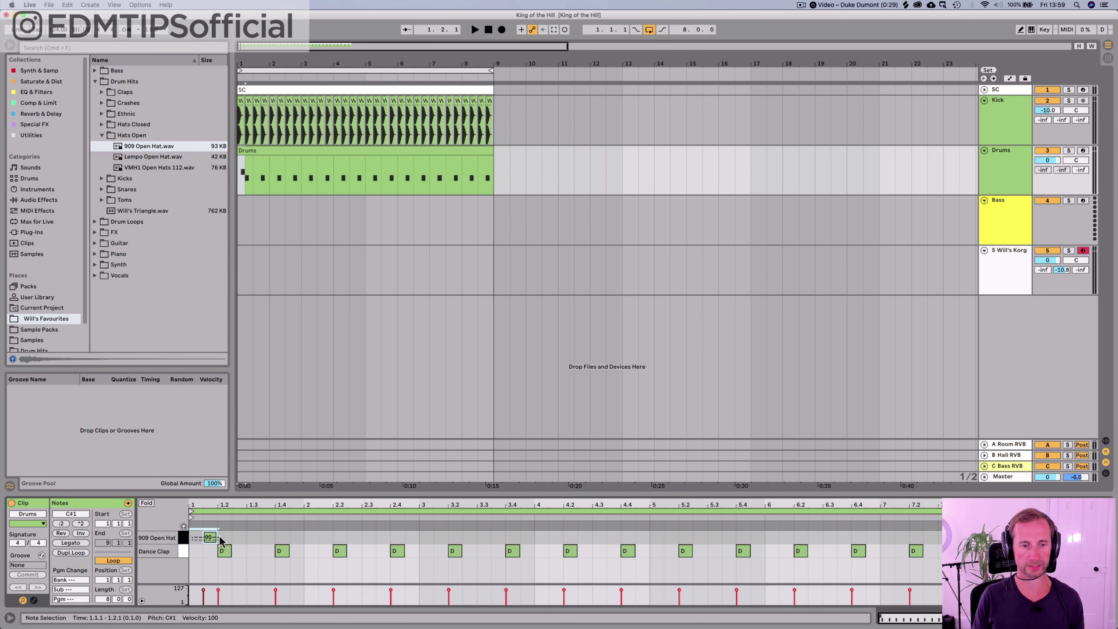
Step: Duplicate the off-beat open hat on every beat through all eight bars while the beat plays
{"action": "key", "text": "space"}
{"action": "key", "text": "super+d"}
{"action": "key", "text": "super+d"}
{"action": "key", "text": "super+d"}
{"action": "key", "text": "super+d"}
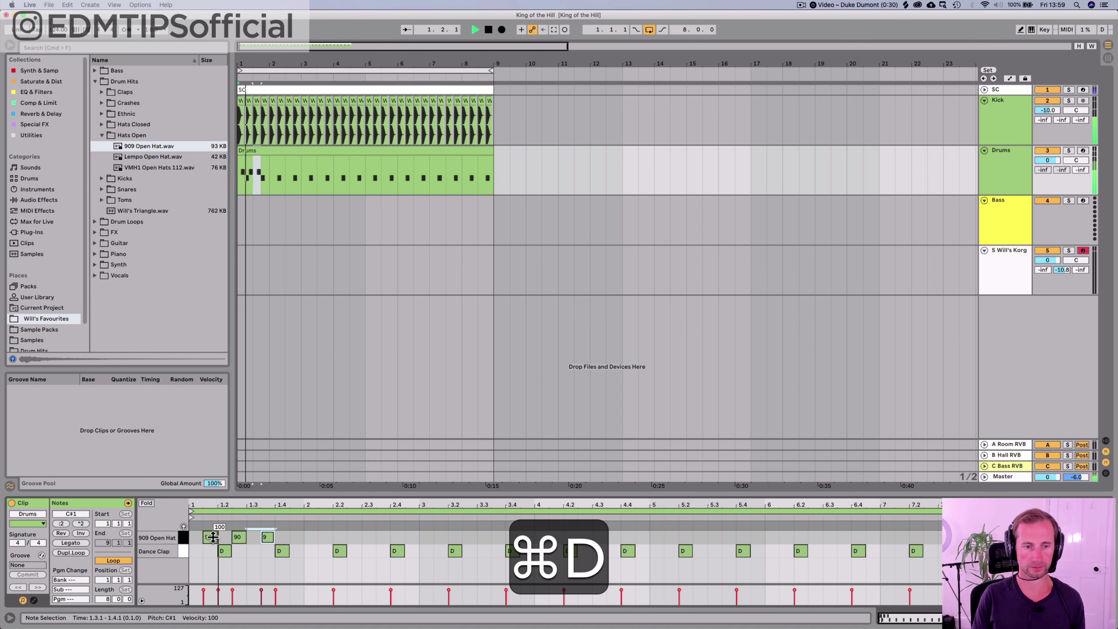
{"action": "key", "text": "super+d"}
{"action": "key", "text": "super+d"}
{"action": "key", "text": "super+d"}
{"action": "key", "text": "super+d"}
{"action": "key", "text": "super+d"}
{"action": "key", "text": "super+d"}
{"action": "key", "text": "super+d"}
{"action": "key", "text": "super+d"}
{"action": "key", "text": "super+d"}
{"action": "key", "text": "super+d"}
{"action": "key", "text": "super+d"}
{"action": "key", "text": "super+d"}
{"action": "key", "text": "super+d"}
{"action": "key", "text": "super+d"}
{"action": "key", "text": "super+d"}
{"action": "key", "text": "super+d"}
{"action": "key", "text": "super+d"}
{"action": "key", "text": "super+d"}
{"action": "key", "text": "super+d"}
{"action": "key", "text": "super+d"}
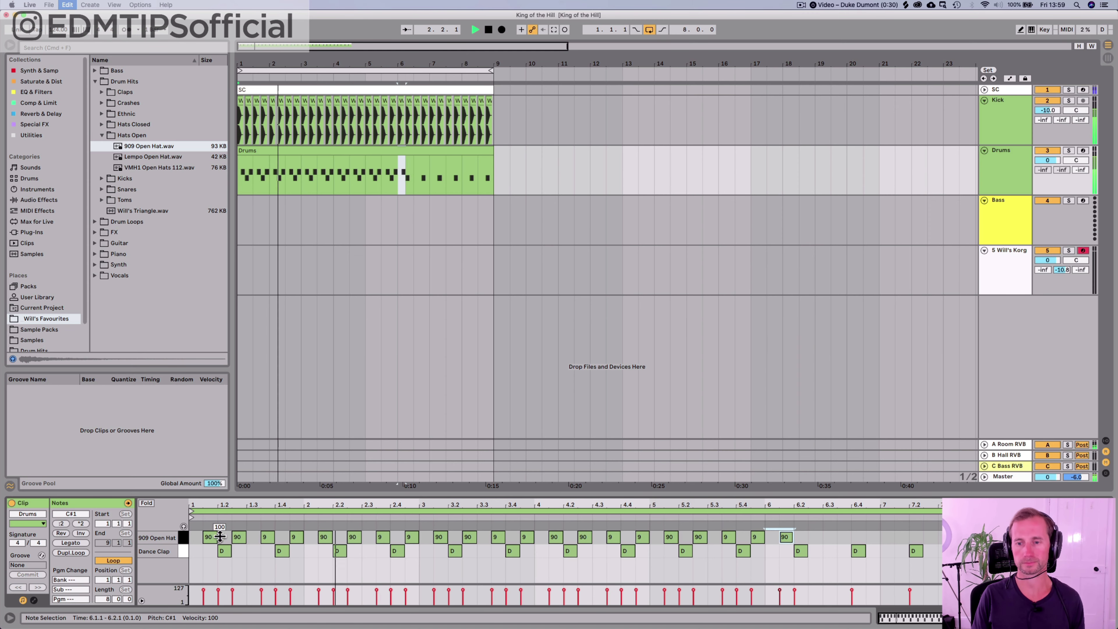
{"action": "key", "text": "super+d"}
{"action": "key", "text": "super+d"}
{"action": "key", "text": "super+d"}
{"action": "key", "text": "super+d"}
{"action": "key", "text": "super+d"}
Step: Set the 909 Open Hat chain's volume to -2.7 dB and enable its high-pass filter at 457 Hz
{"action": "key", "text": "shift+Tab"}
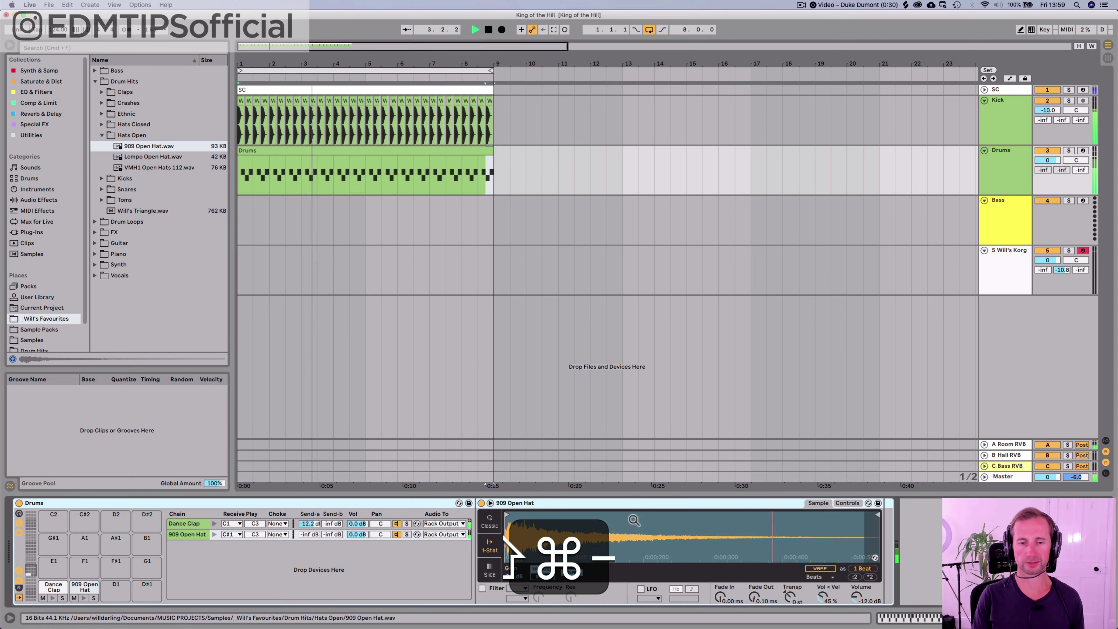
{"action": "left_click", "coordinate": [358, 533]}
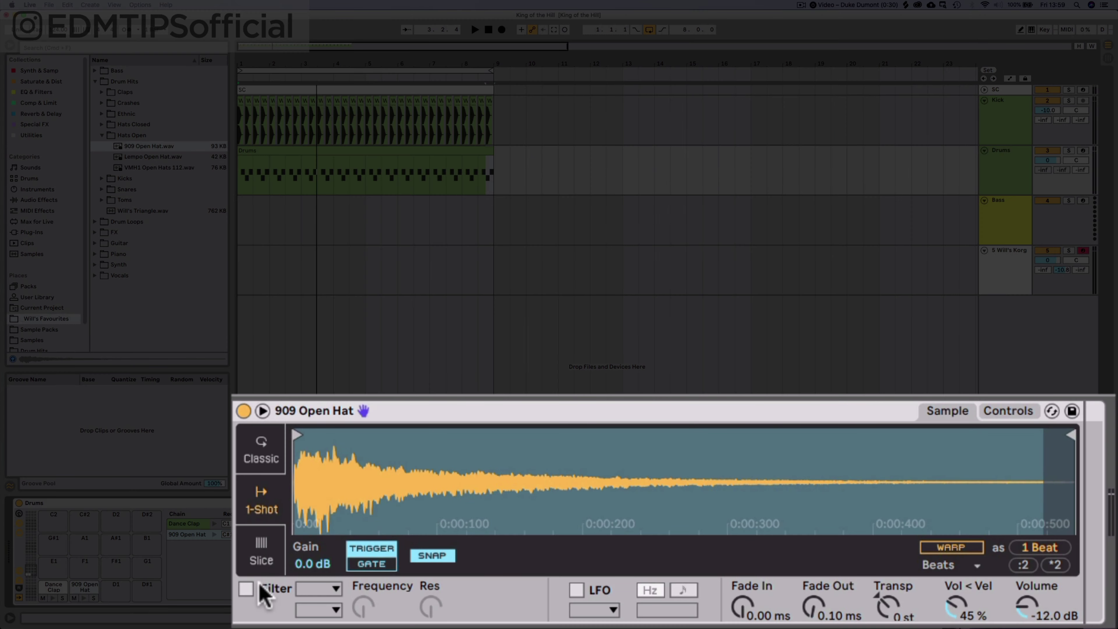
{"action": "left_click", "coordinate": [245, 588]}
{"action": "left_click", "coordinate": [310, 589]}
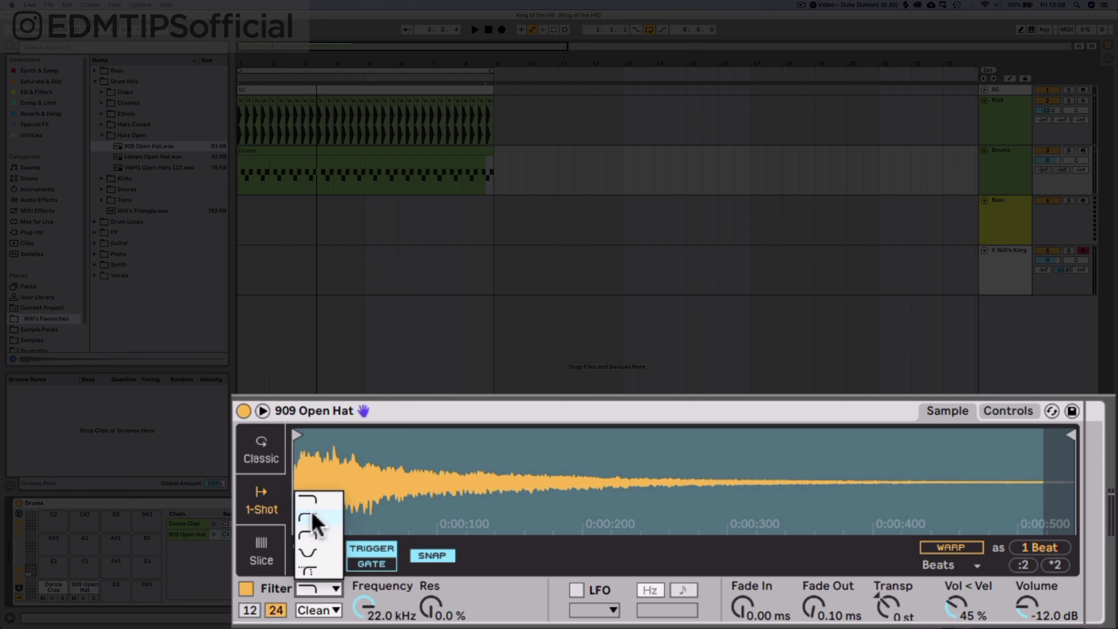
{"action": "left_click", "coordinate": [313, 521]}
{"action": "key", "text": "space"}
{"action": "mouse_move", "coordinate": [362, 607]}
{"action": "left_mouse_down"}
{"action": "mouse_move", "coordinate": [362, 628]}
{"action": "mouse_move", "coordinate": [367, 610]}
{"action": "left_mouse_up"}
{"action": "key", "text": "space"}
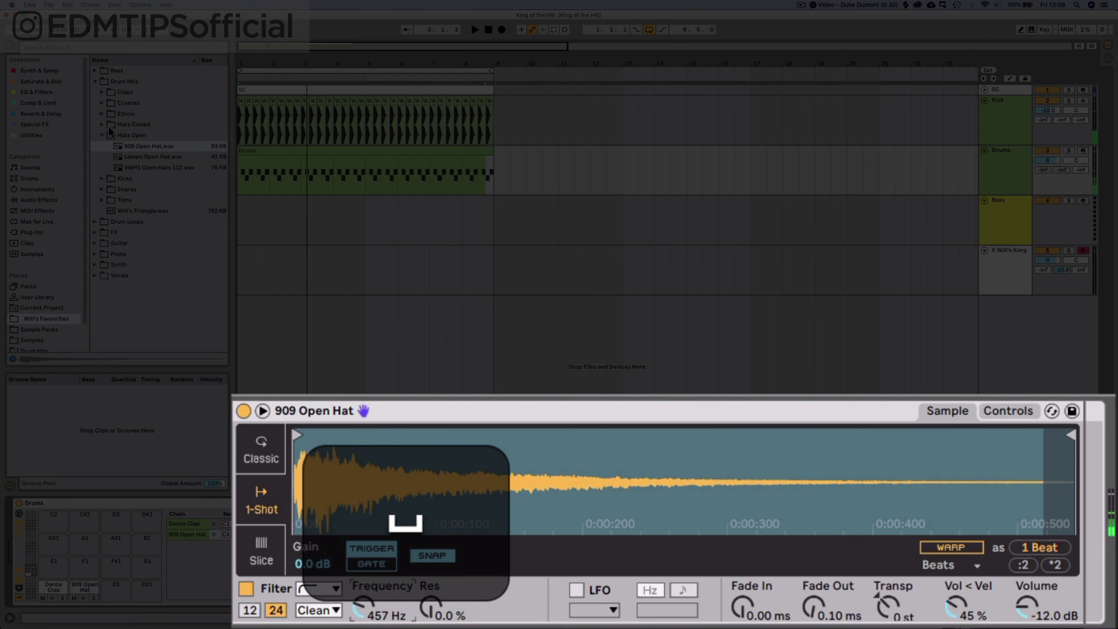
Step: Add an EQ Eight after the sampler on the 909 Open Hat chain
{"action": "left_click", "coordinate": [51, 91]}
{"action": "left_click", "coordinate": [118, 80]}
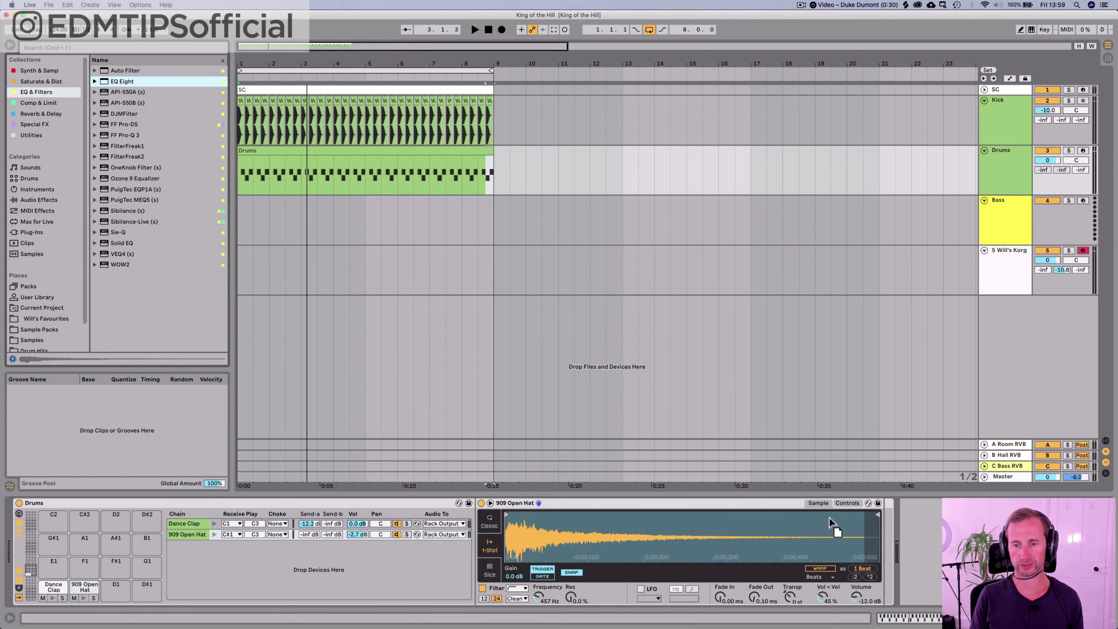
{"action": "left_click_drag", "start_coordinate": [883, 540], "coordinate": [882, 537]}
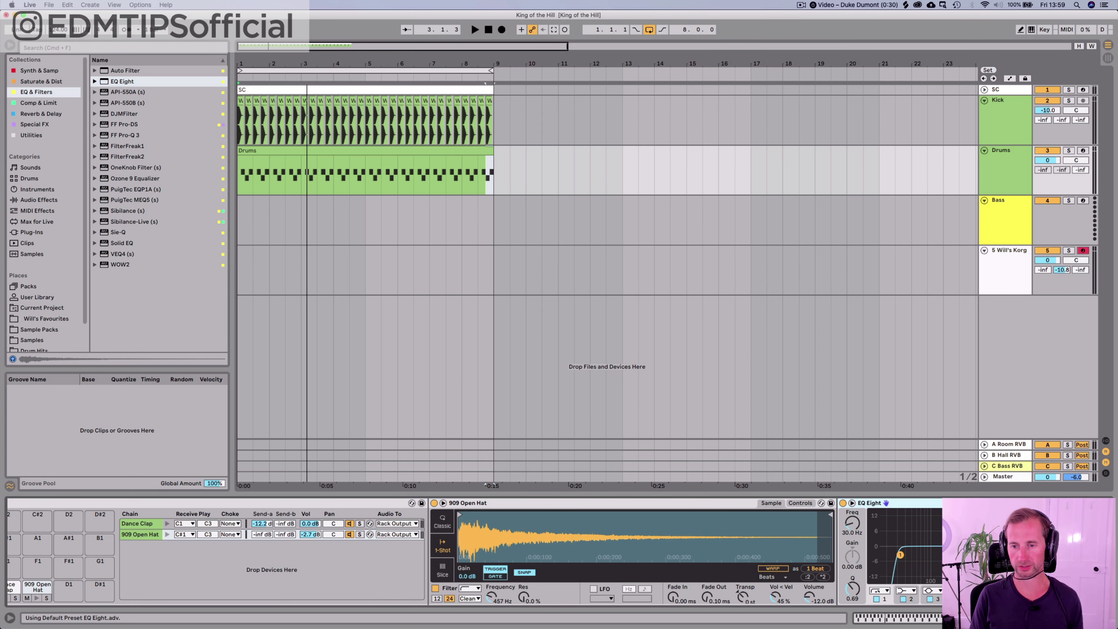
Step: Boost an EQ Eight band by 6.07 dB at 6.67 kHz during playback, set the open hat chain's volume to -3.7 dB and save
{"action": "key", "text": "space"}
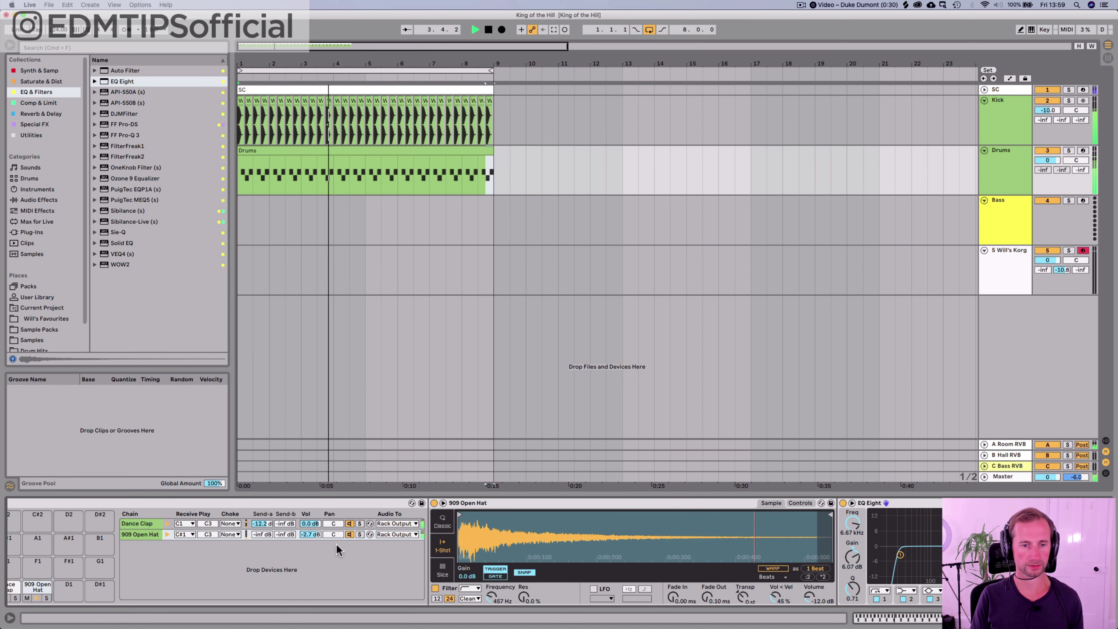
{"action": "key", "text": "space"}
{"action": "key", "text": "super+s"}
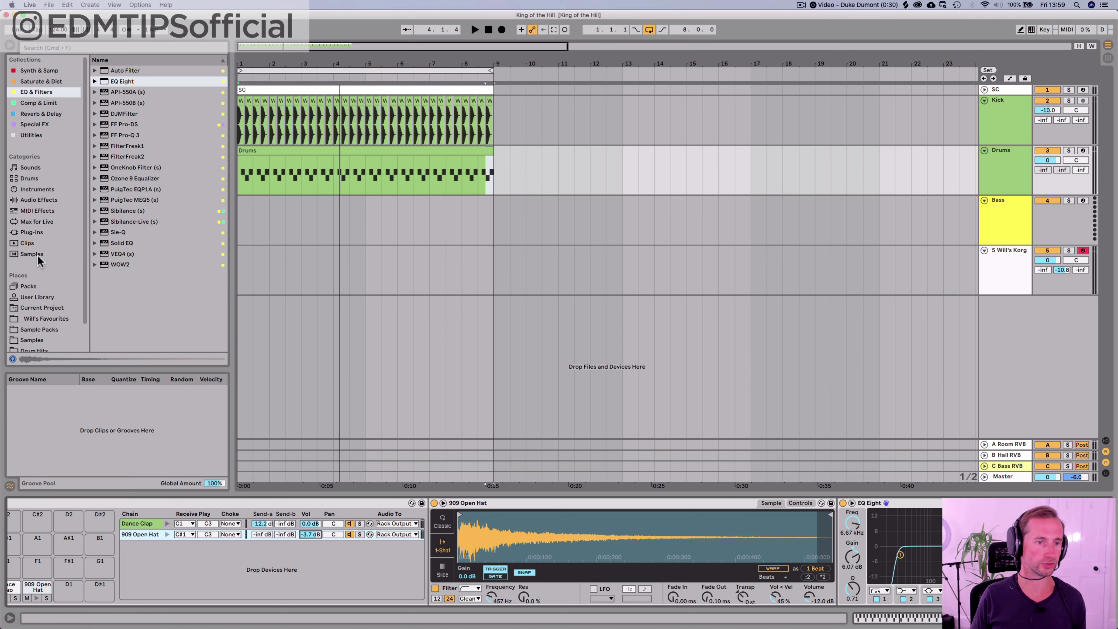
Step: Load 909 Closed Hat.wav from the favourites' Hats Closed folder onto the D1 pad and audition it
{"action": "left_click", "coordinate": [35, 340]}
{"action": "key", "text": "Left"}
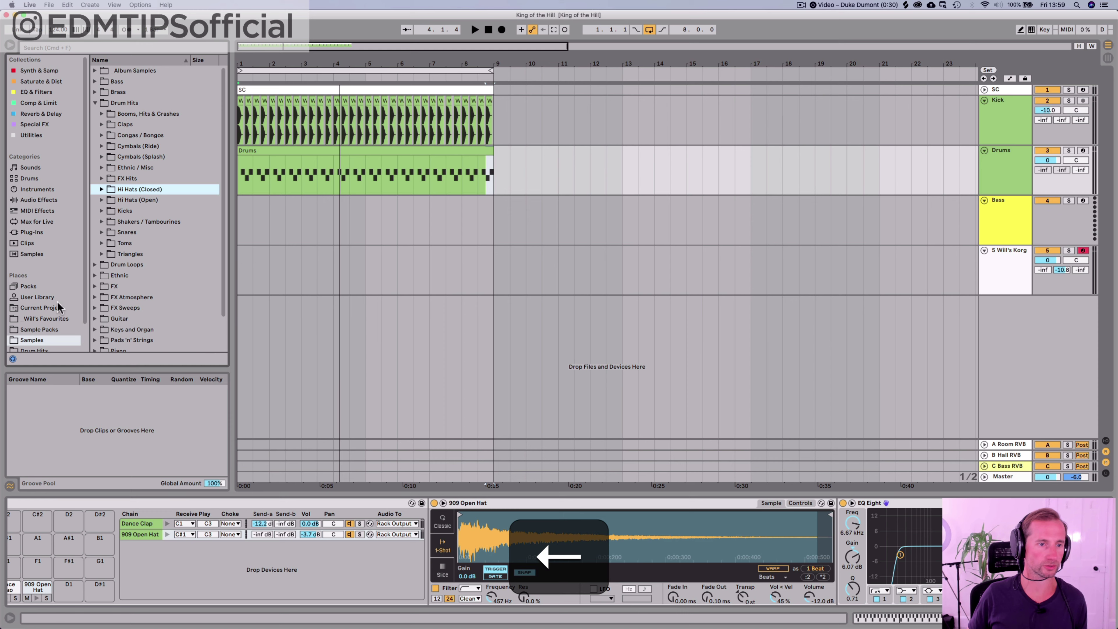
{"action": "left_click", "coordinate": [38, 319]}
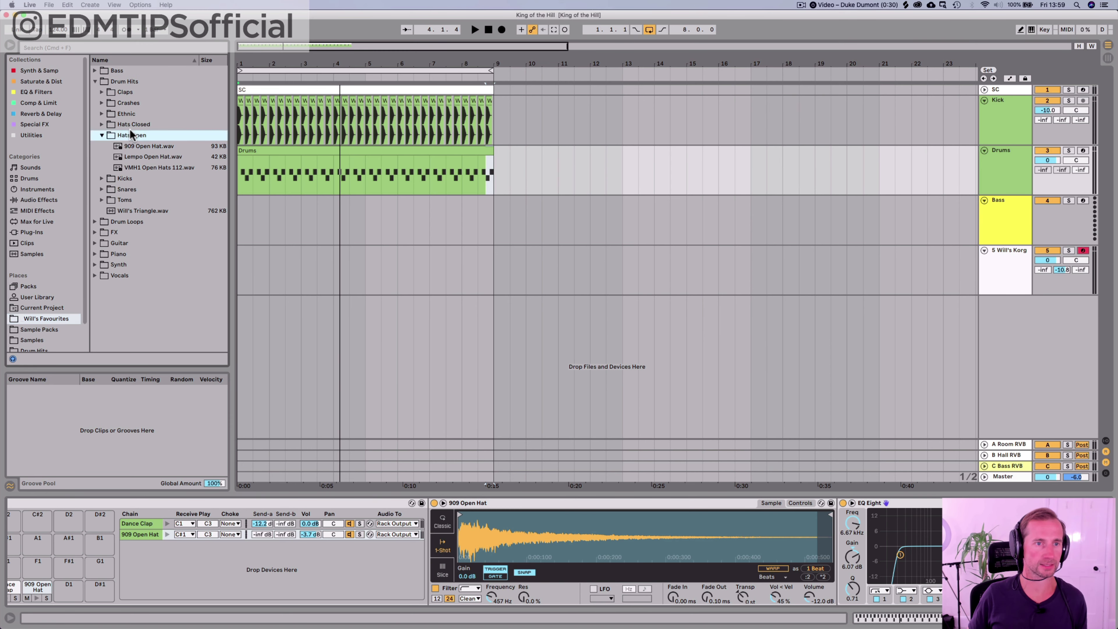
{"action": "left_click", "coordinate": [129, 128]}
{"action": "key", "text": "Down"}
{"action": "key", "text": "Down"}
{"action": "key", "text": "Up"}
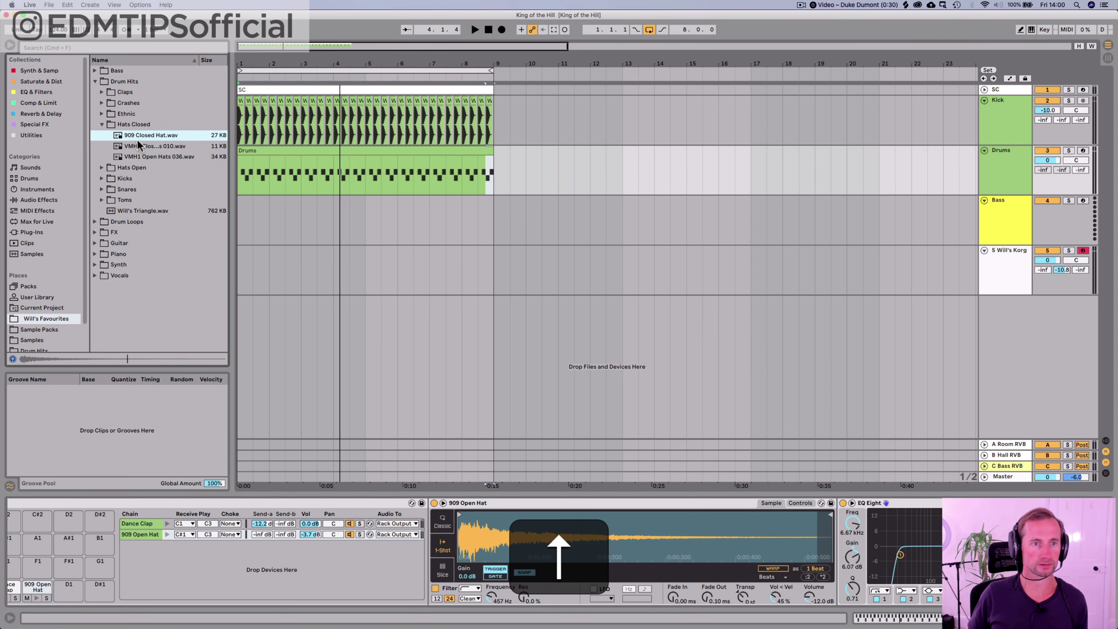
{"action": "left_click_drag", "start_coordinate": [145, 136], "coordinate": [152, 566]}
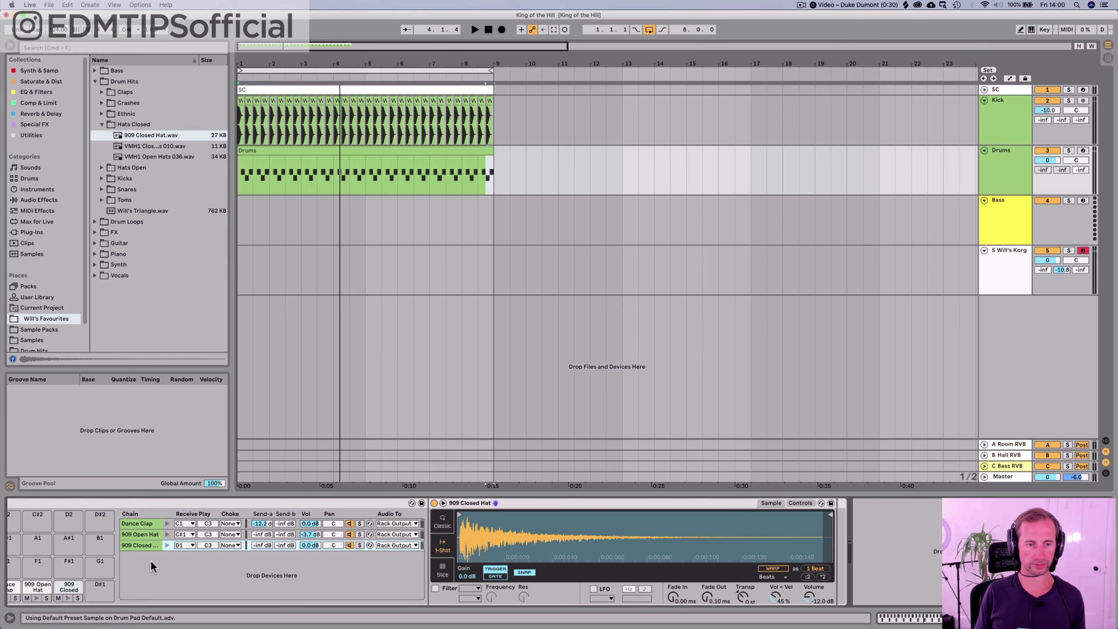
{"action": "left_click", "coordinate": [167, 545]}
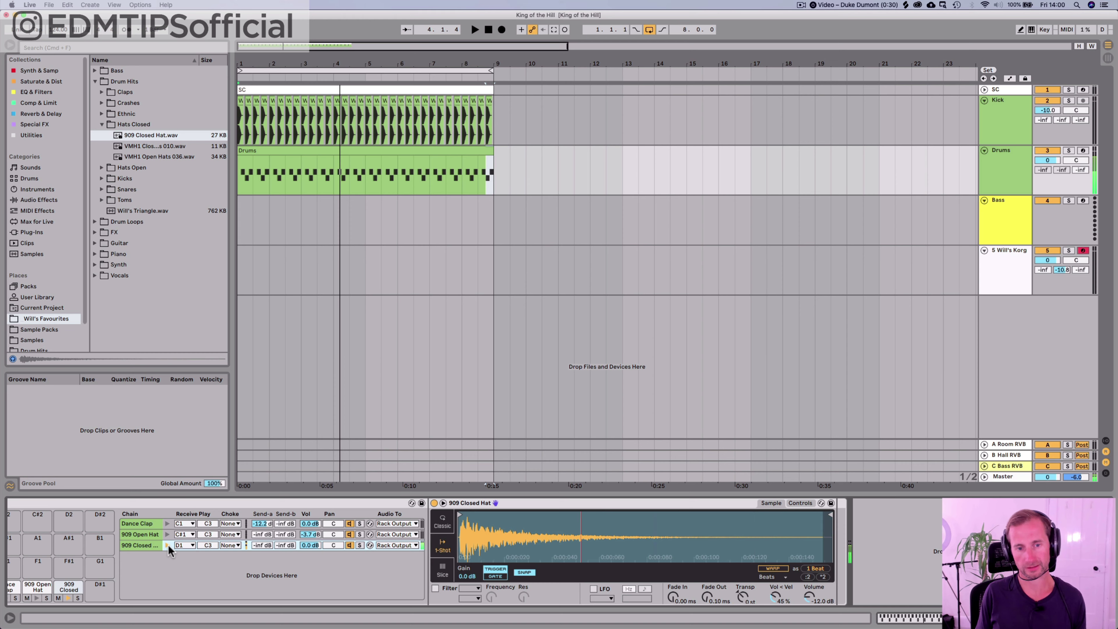
Step: Open the Drums clip in an enlarged note editor, add a 909 Closed Hat note at 1.1.2 and play it back
{"action": "double_click", "coordinate": [247, 168]}
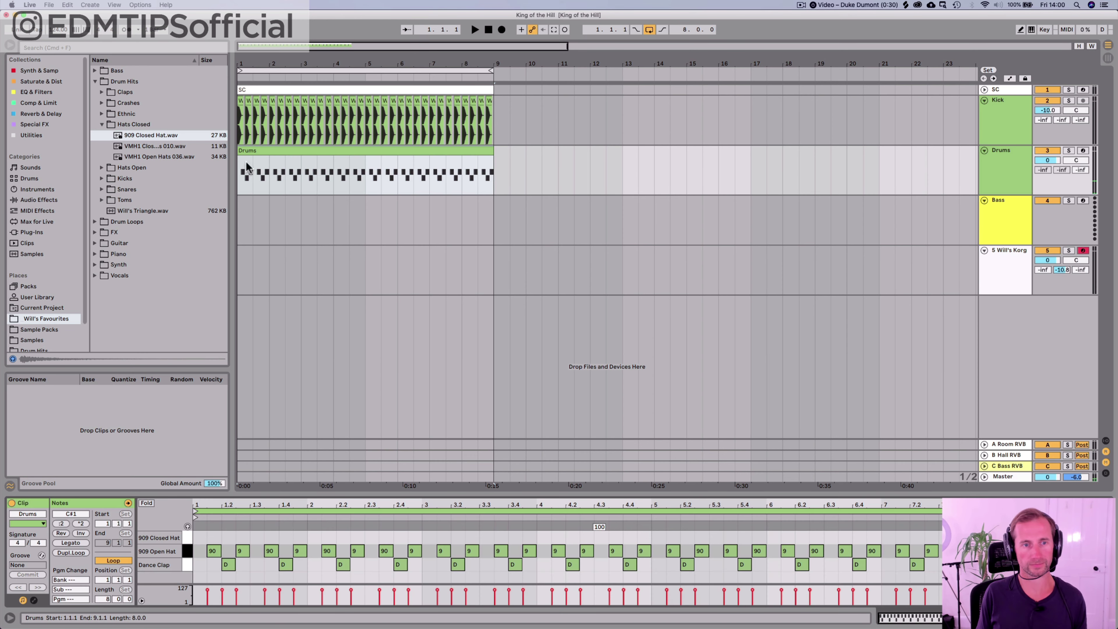
{"action": "left_click_drag", "start_coordinate": [249, 495], "coordinate": [245, 377]}
{"action": "key", "text": "space"}
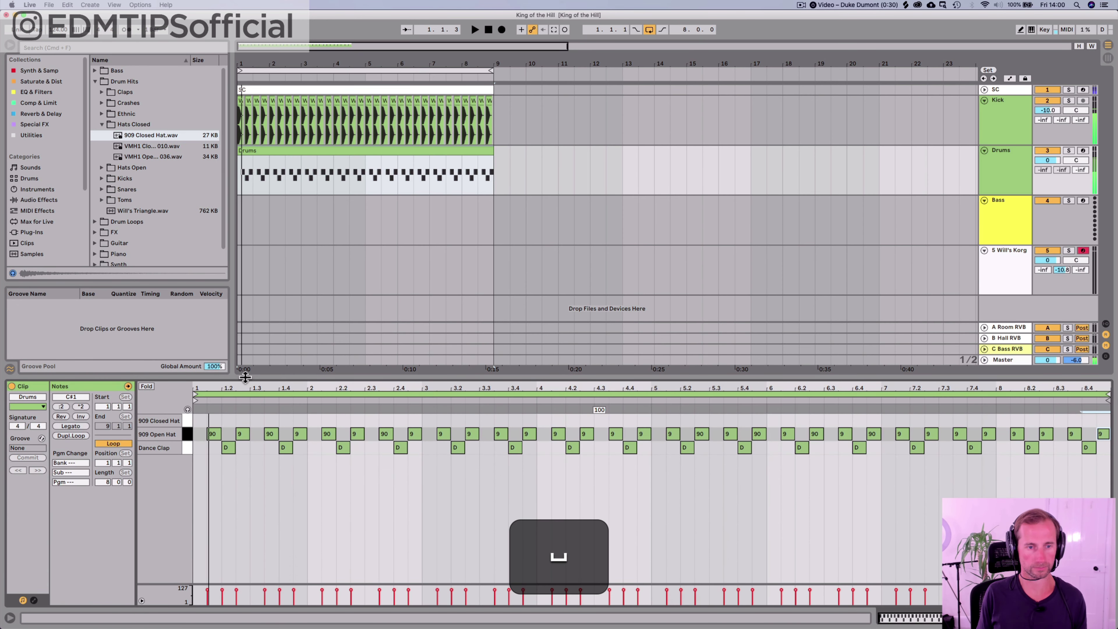
{"action": "key", "text": "super+i"}
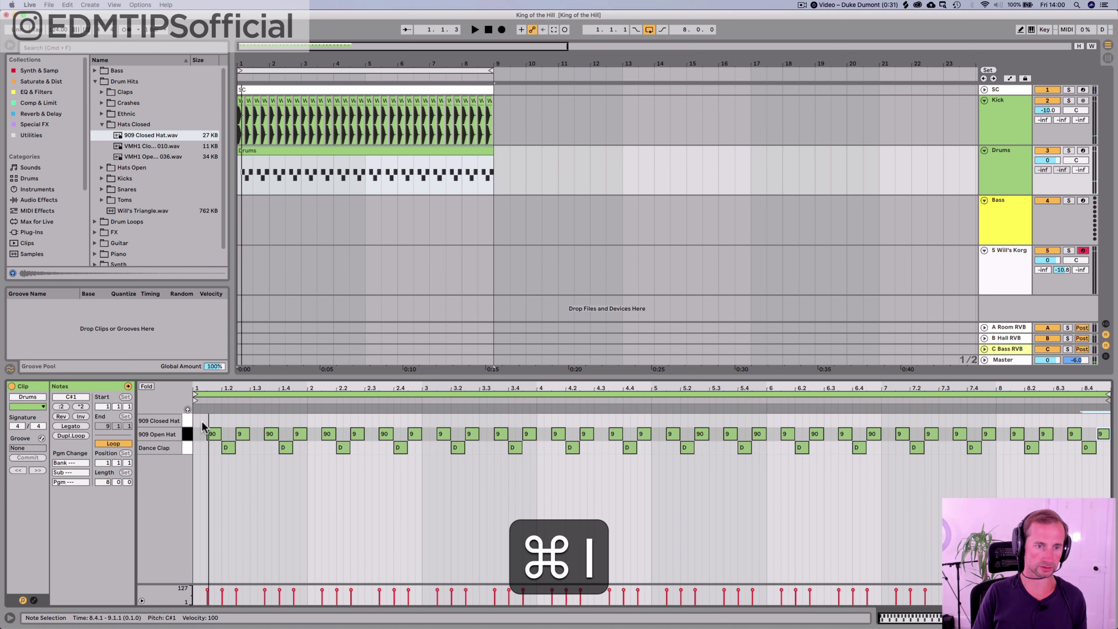
{"action": "double_click", "coordinate": [203, 421]}
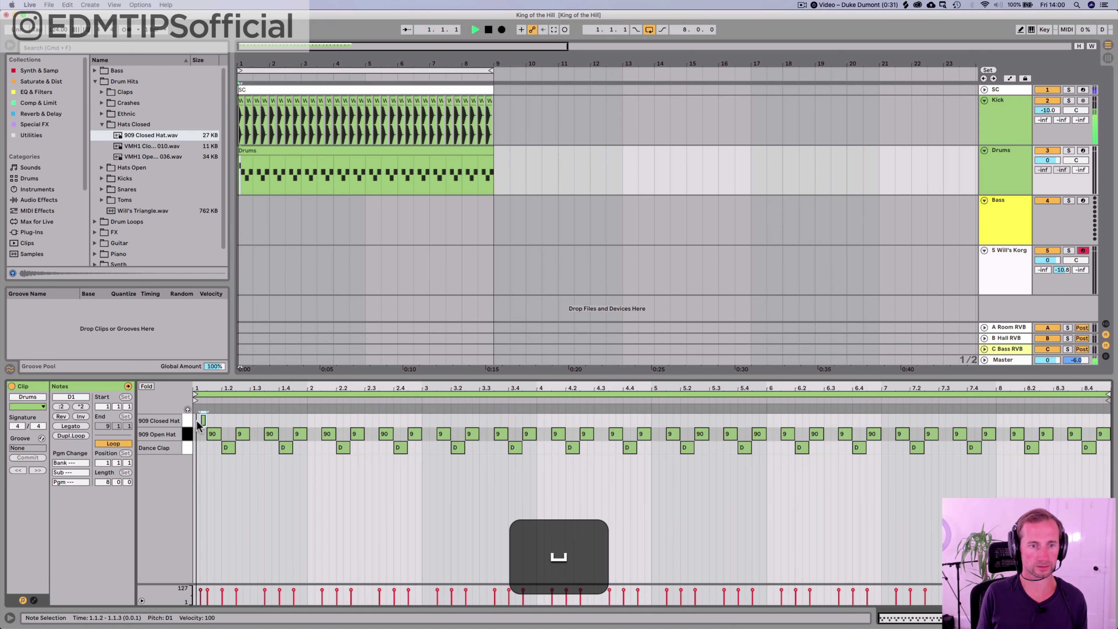
{"action": "key", "text": "space"}
{"action": "key", "text": "space"}
Step: Add 909 Closed Hat notes at 1.2.4 and 1.3.2 in the Drums clip
{"action": "left_click", "coordinate": [244, 418]}
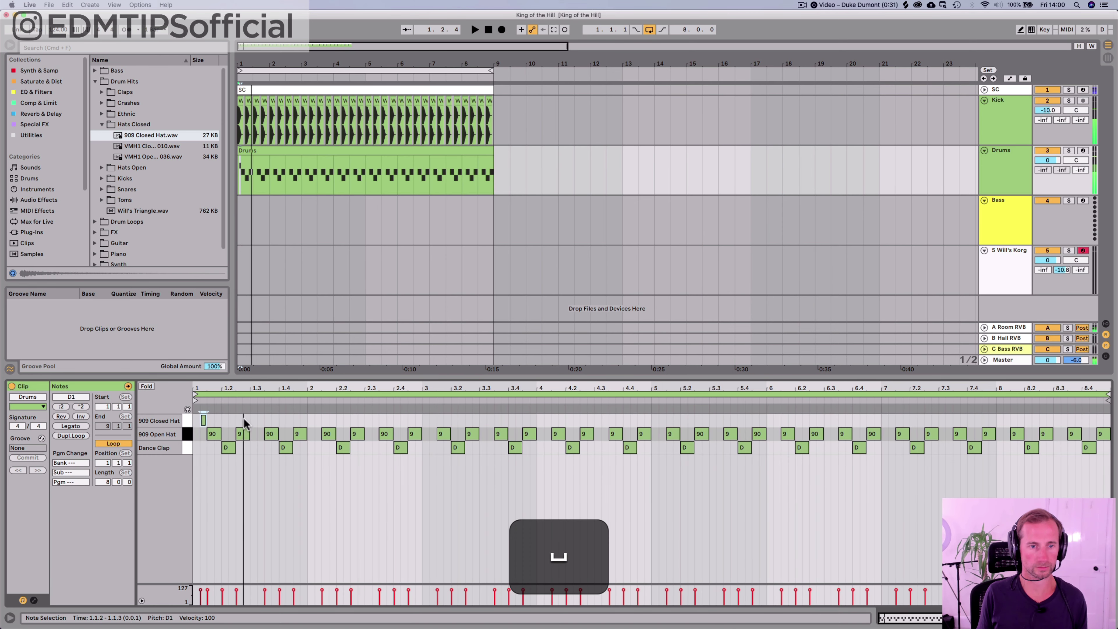
{"action": "double_click", "coordinate": [244, 419]}
{"action": "double_click", "coordinate": [260, 420]}
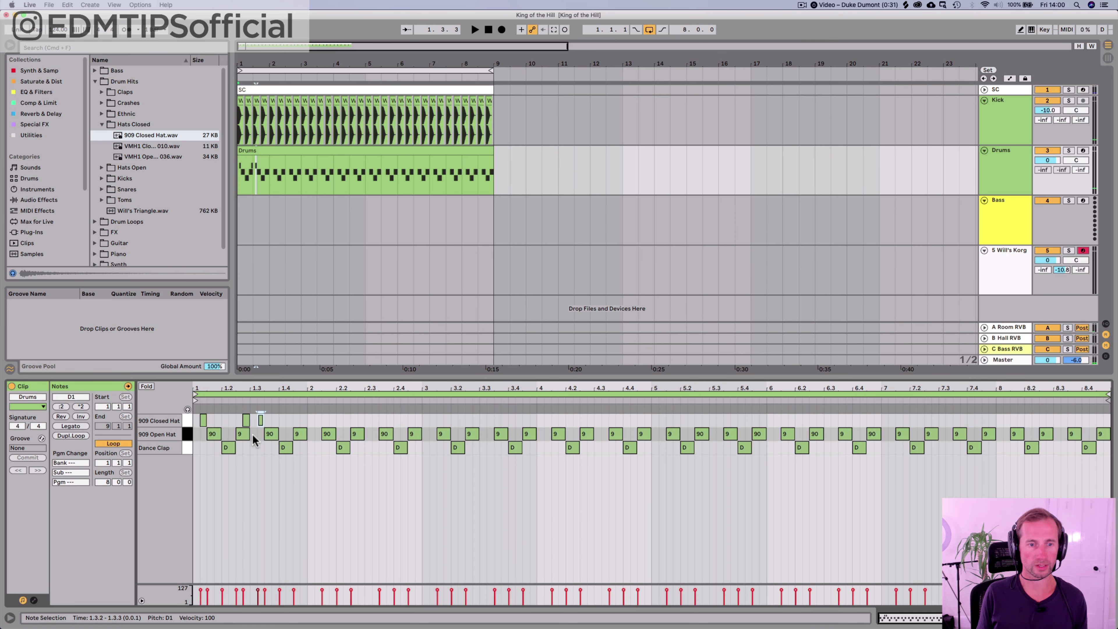
Step: Shorten the 909 Open Hat note at 1.2.3 to a sixteenth so it ends where the closed hat starts
{"action": "scroll", "coordinate": [261, 416], "scroll_direction": "up", "scroll_amount": 3}
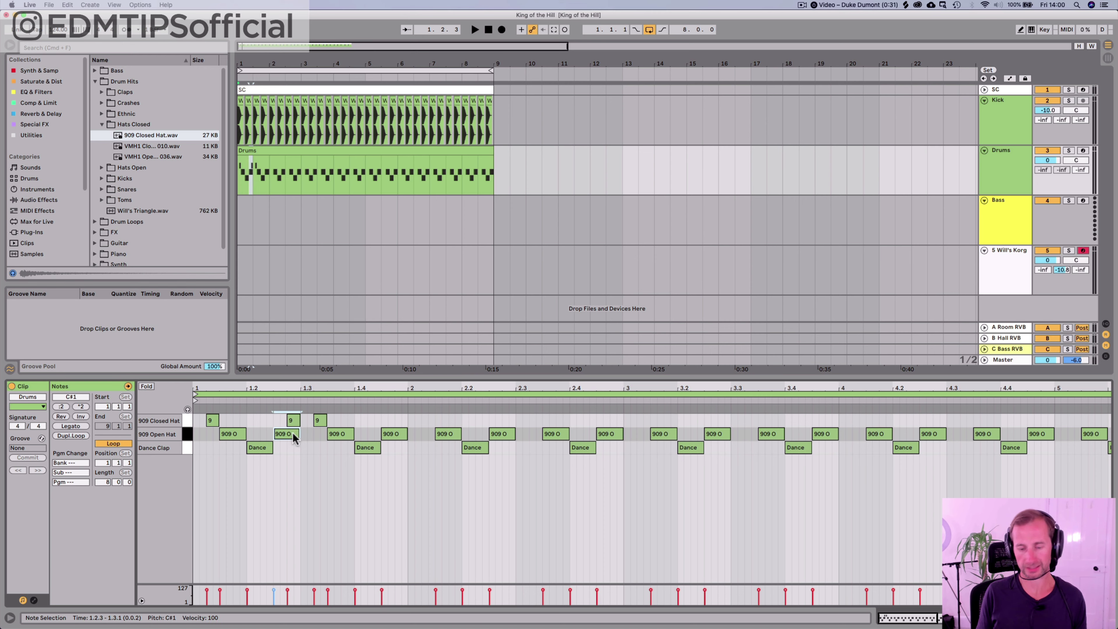
{"action": "key", "text": "p"}
{"action": "left_click", "coordinate": [292, 422]}
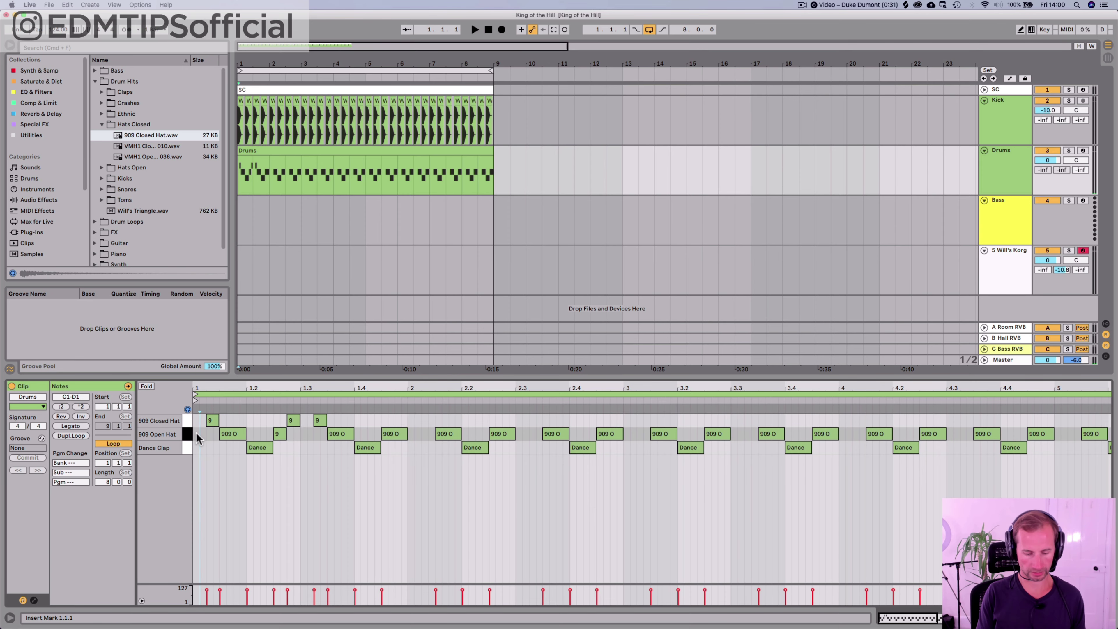
Step: Set the 909 Open Hat sample's playback mode to Classic on its drum rack pad
{"action": "key", "text": "shift+Tab"}
{"action": "left_click", "coordinate": [140, 534]}
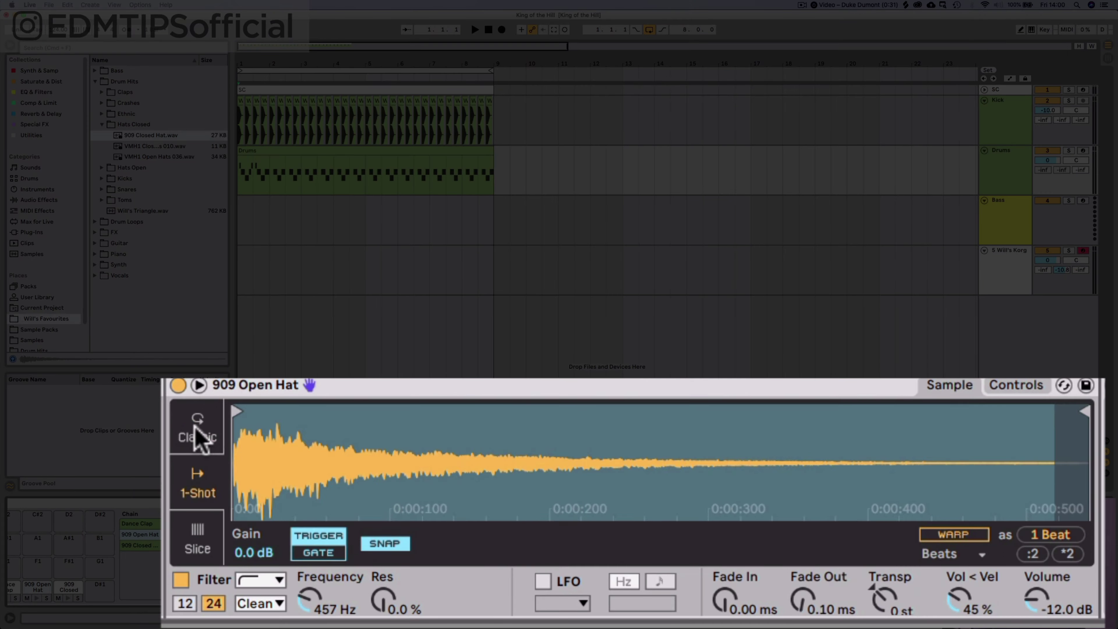
{"action": "left_click", "coordinate": [442, 522]}
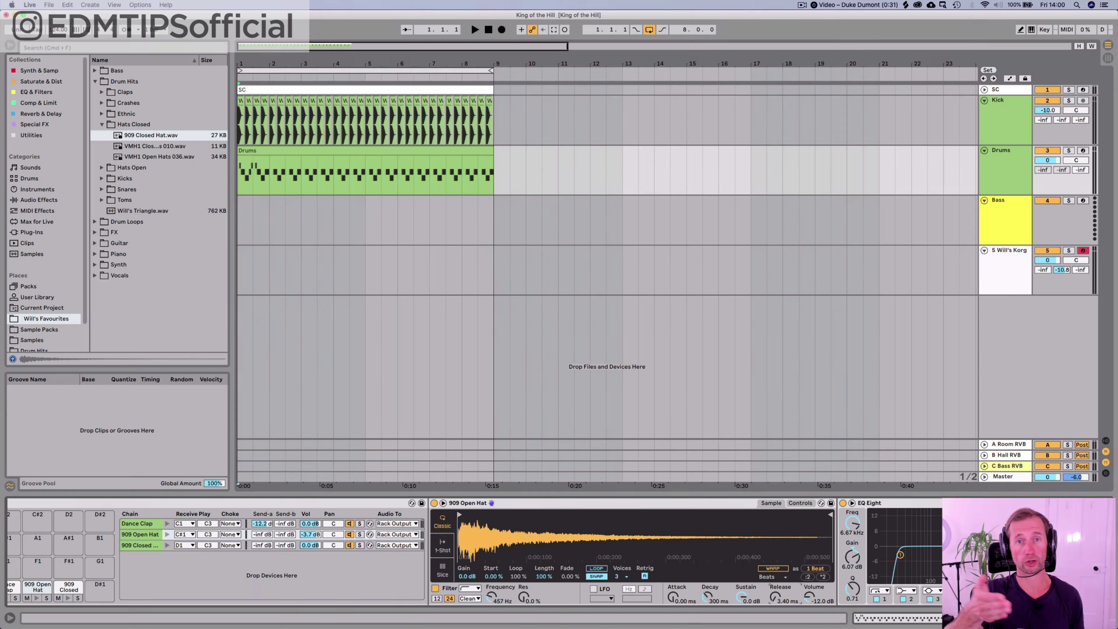
Step: Play back the Drums clip and give bar 2 closed hats at 2.1.2, 2.2.4, 2.3.2, 2.4.2 and 2.4.4, shortening the open hats at 2.2.3 and 2.4.3
{"action": "double_click", "coordinate": [273, 150]}
{"action": "key", "text": "space"}
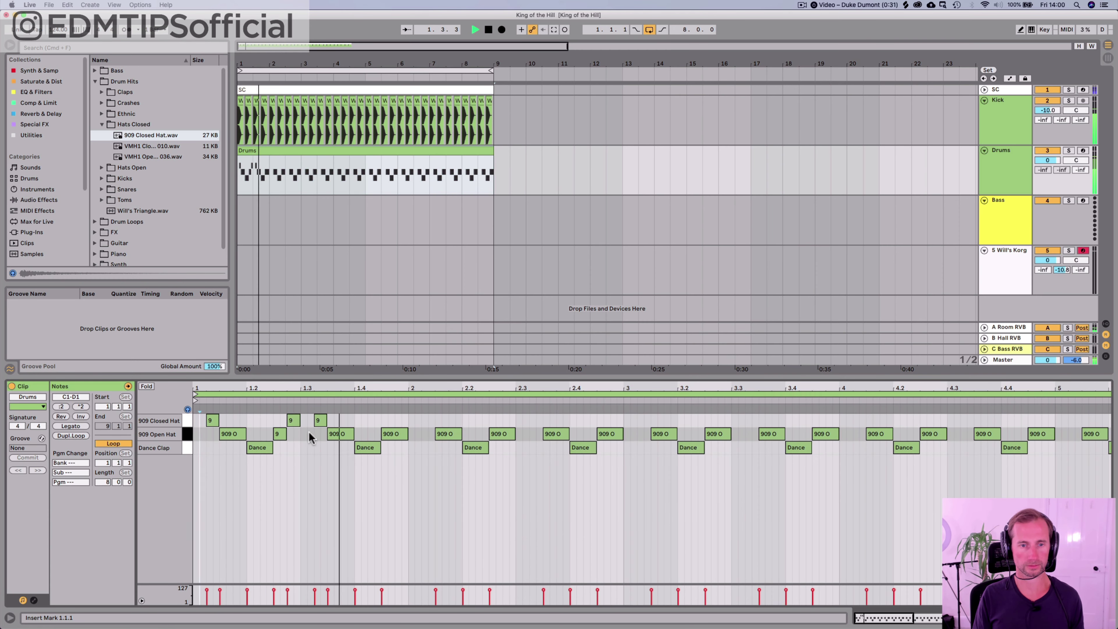
{"action": "key", "text": "space"}
{"action": "key", "text": "super+shift+c"}
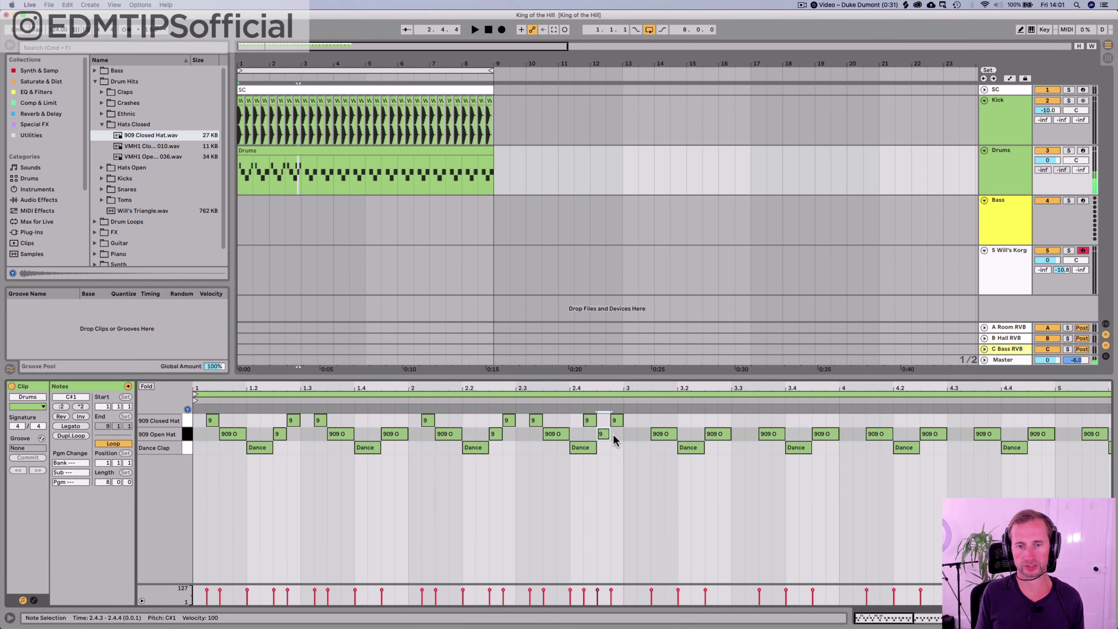
Step: Clear the notes in bars 3 to 8 of the Drums clip and fill them with three duplicates of the pattern in bars 1 and 2
{"action": "left_click_drag", "start_coordinate": [630, 456], "coordinate": [997, 370]}
{"action": "left_click", "coordinate": [434, 459]}
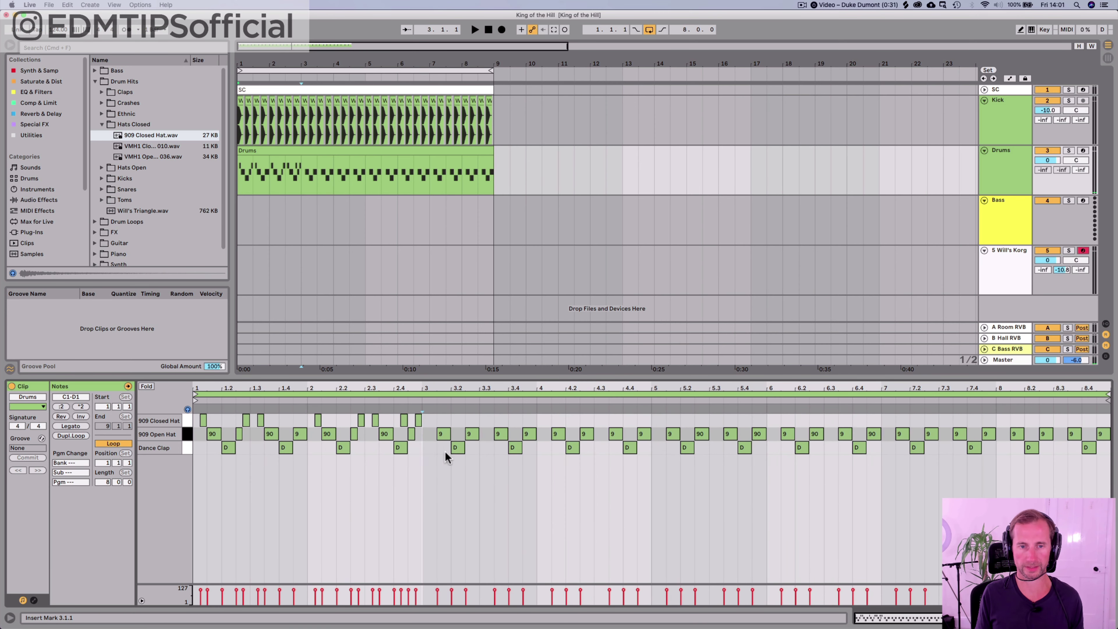
{"action": "key", "text": "BackSpace"}
{"action": "left_click_drag", "start_coordinate": [420, 464], "coordinate": [193, 408]}
{"action": "key", "text": "cmd+d"}
{"action": "key", "text": "cmd+d"}
{"action": "key", "text": "cmd+d"}
{"action": "key", "text": "shift+Tab"}
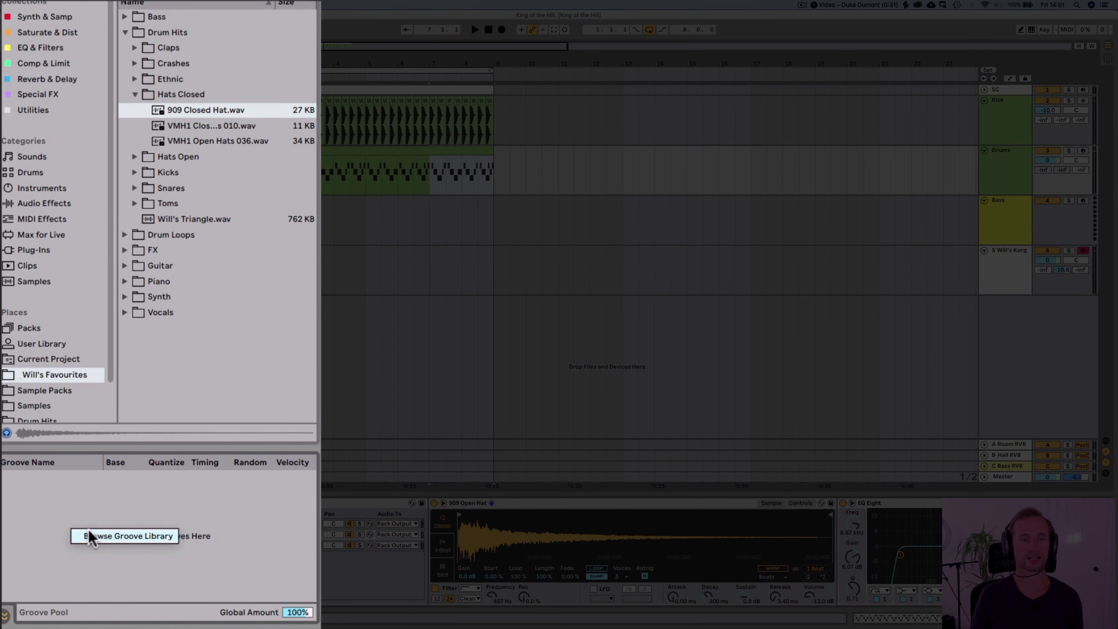
Step: Browse the Core Library's Swing and Groove MPC folder and add MPC 16 Swing-64 to the groove pool
{"action": "left_click", "coordinate": [90, 538]}
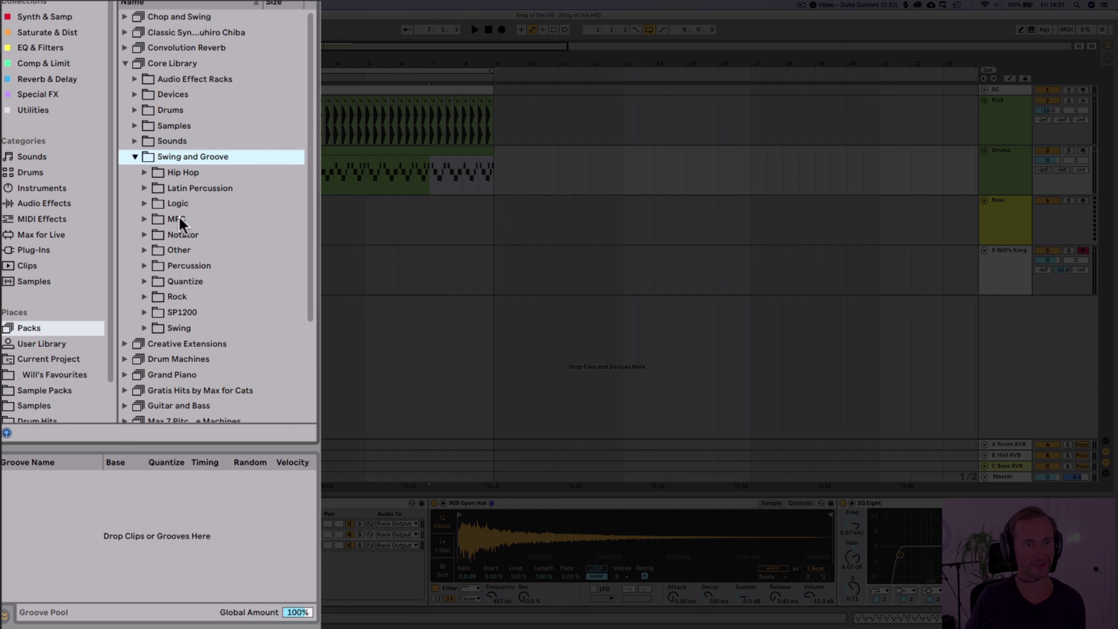
{"action": "left_click", "coordinate": [178, 207]}
{"action": "key", "text": "Down"}
{"action": "key", "text": "Right"}
{"action": "scroll", "coordinate": [223, 284], "scroll_direction": "down", "scroll_amount": 10}
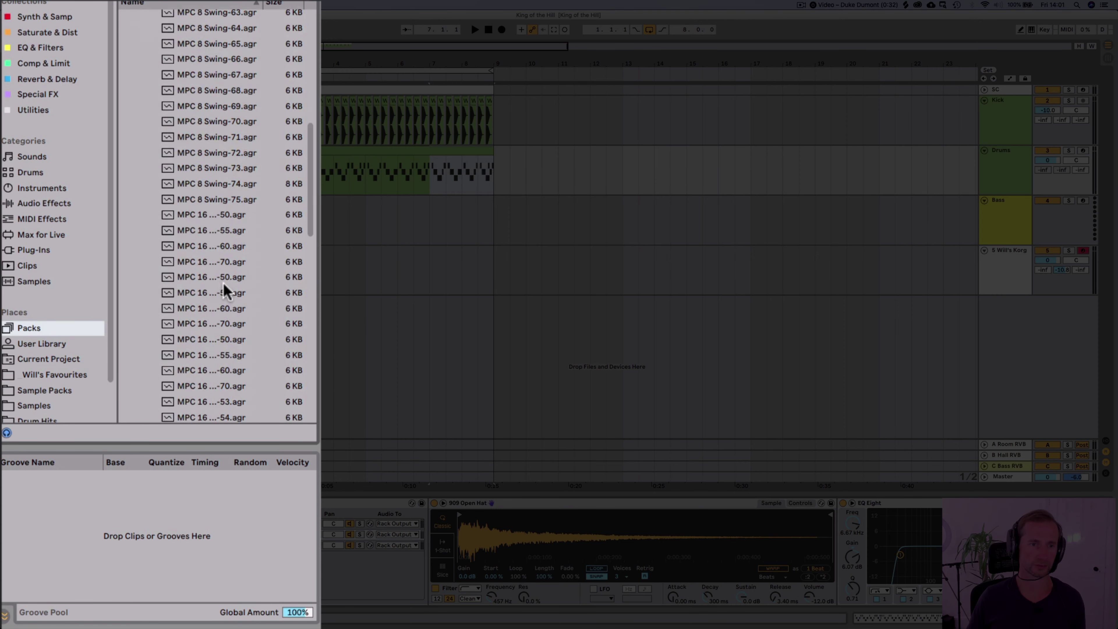
{"action": "scroll", "coordinate": [223, 284], "scroll_direction": "down", "scroll_amount": 5}
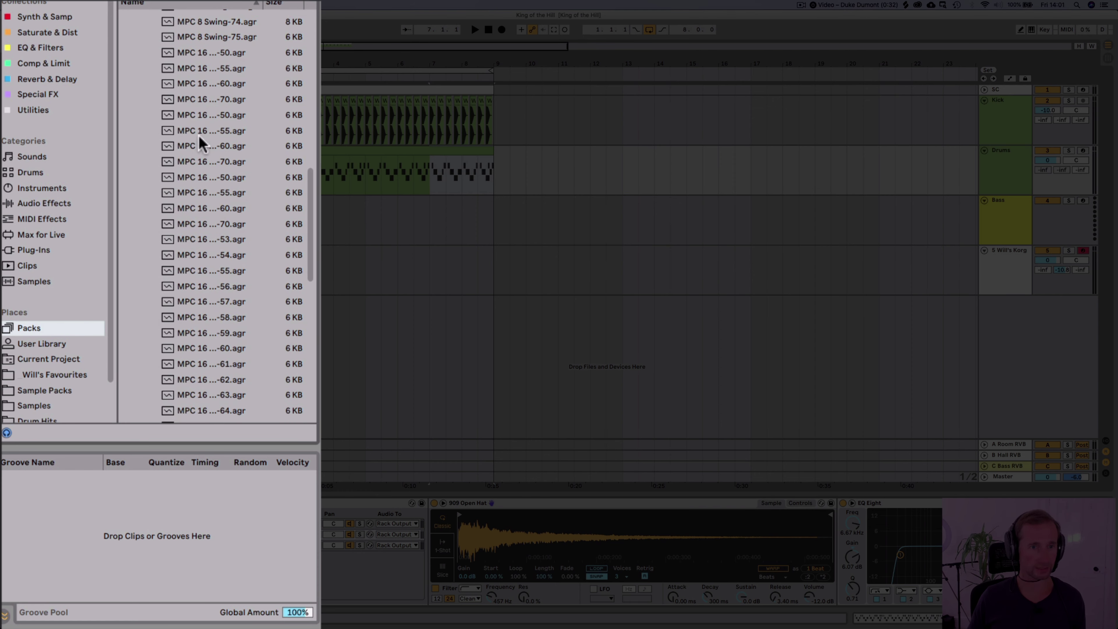
{"action": "scroll", "coordinate": [206, 246], "scroll_direction": "down", "scroll_amount": 3}
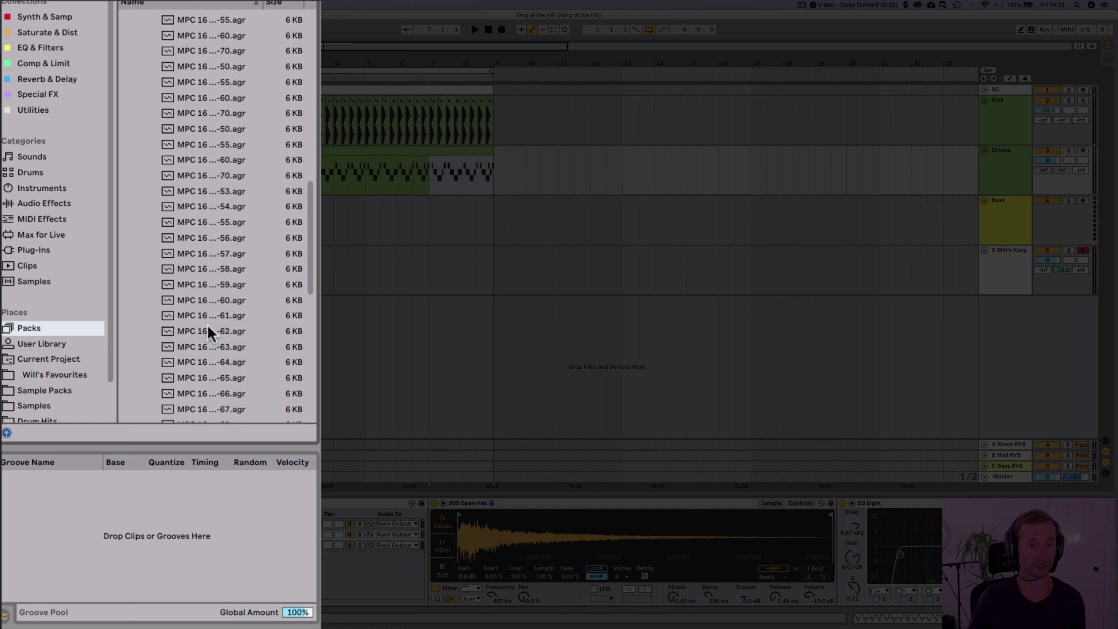
{"action": "left_click_drag", "start_coordinate": [211, 362], "coordinate": [146, 511]}
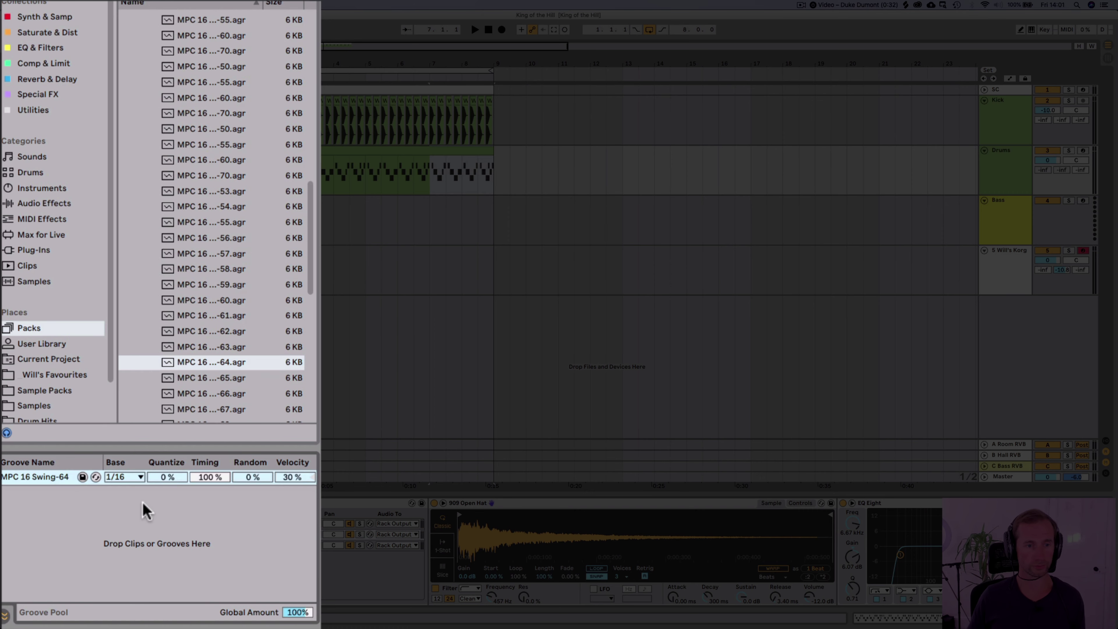
Step: Set the MPC 16 Swing-64 groove's velocity to 0% and apply the groove to the Drums clip
{"action": "left_click", "coordinate": [402, 198]}
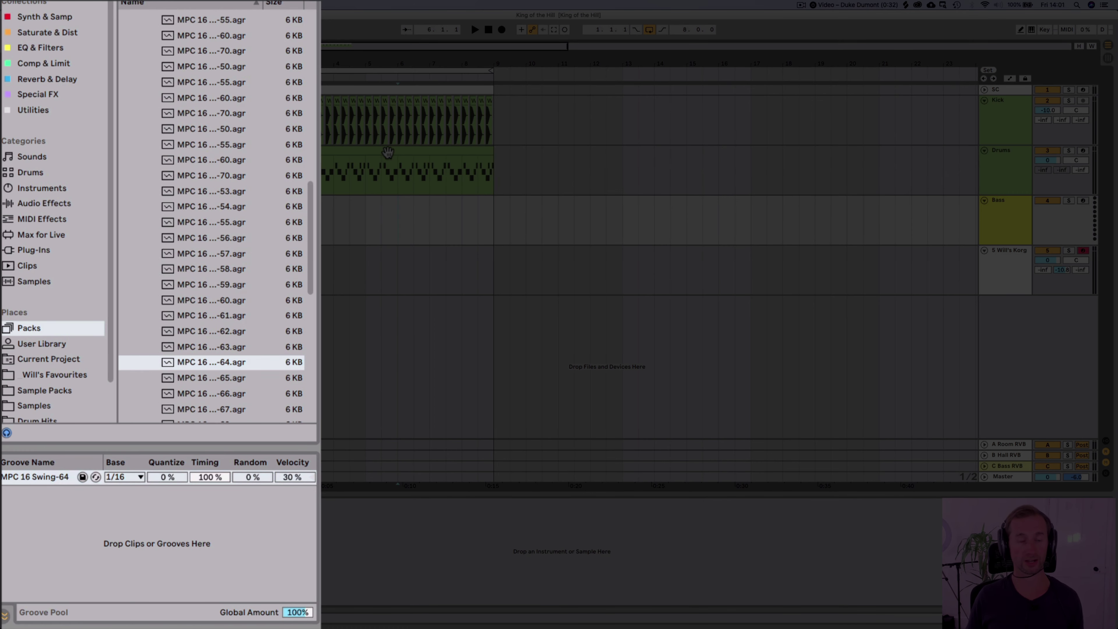
{"action": "left_click", "coordinate": [287, 475]}
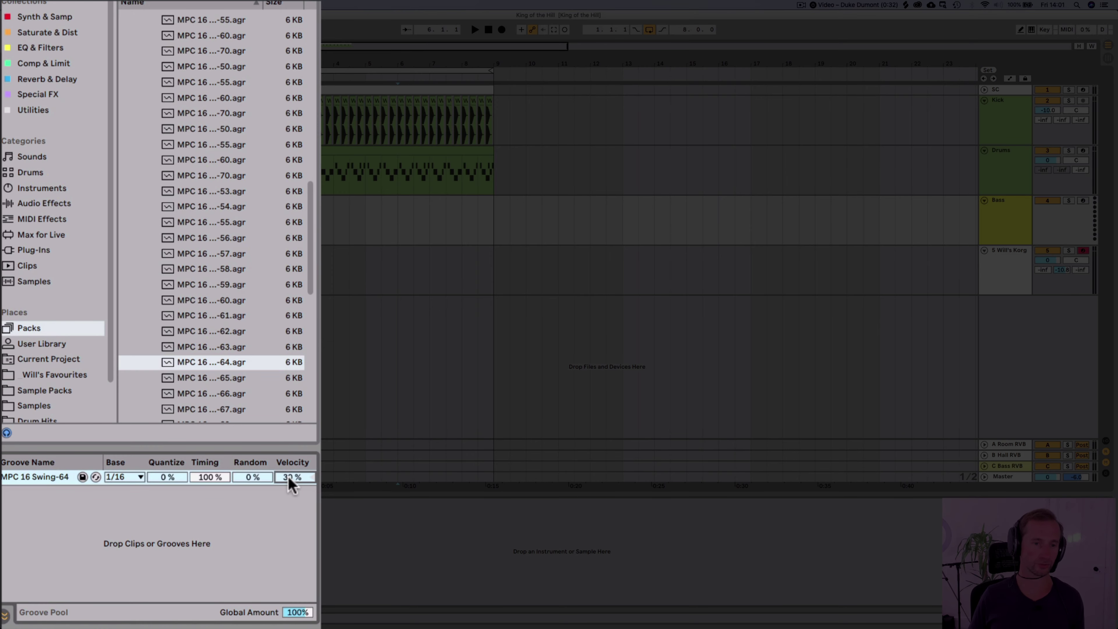
{"action": "type", "text": "0"}
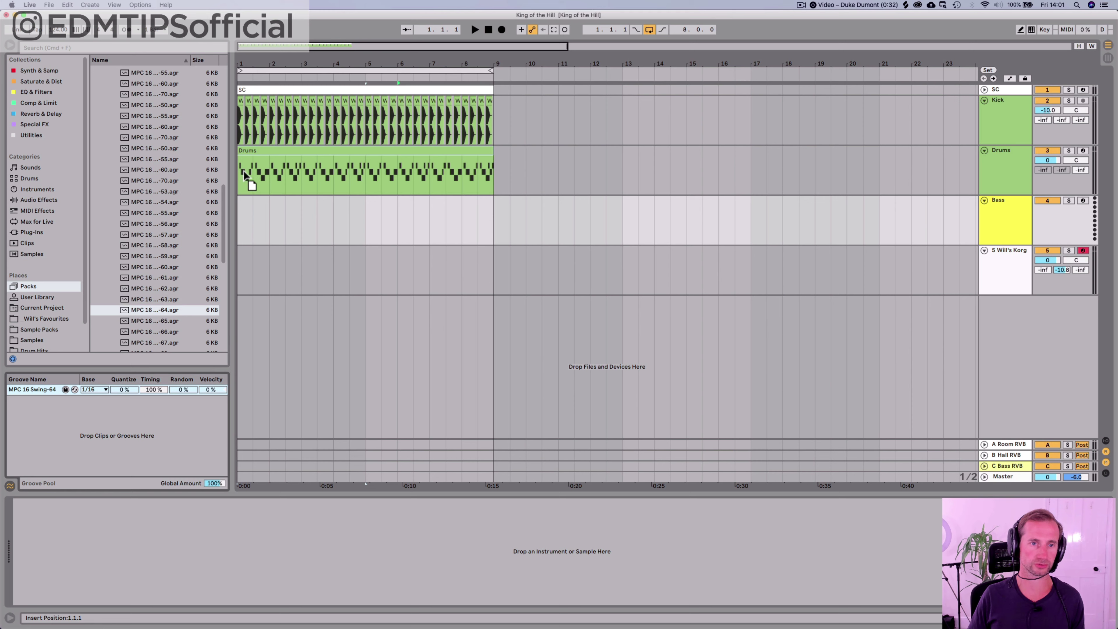
Step: Play back the beat and reduce the MPC 16 Swing-64 groove's timing to 60%
{"action": "key", "text": "space"}
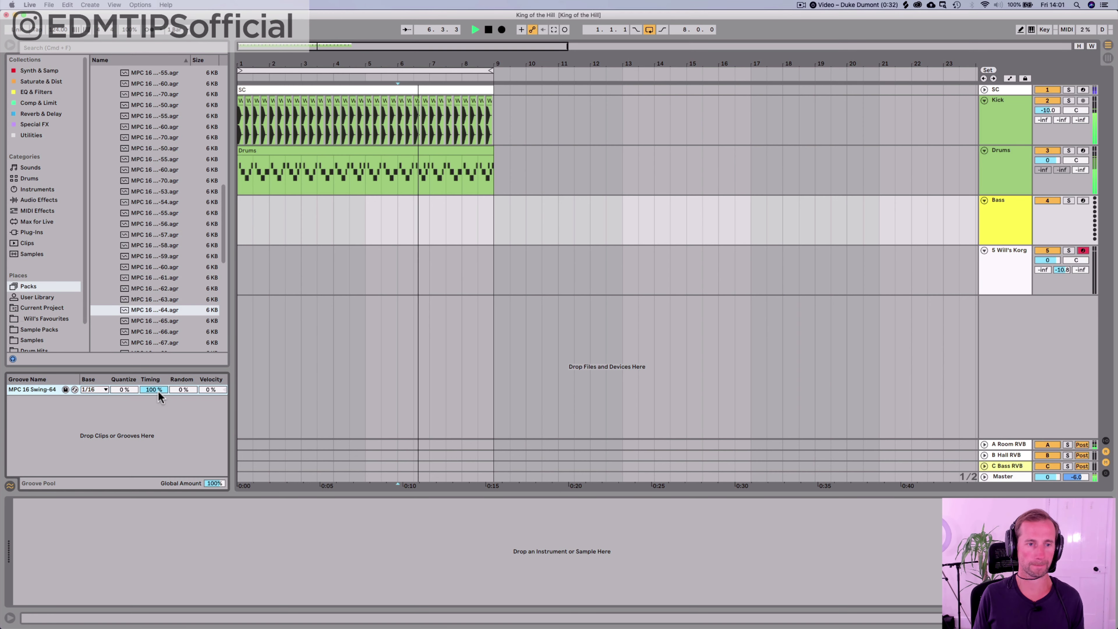
{"action": "key", "text": "space"}
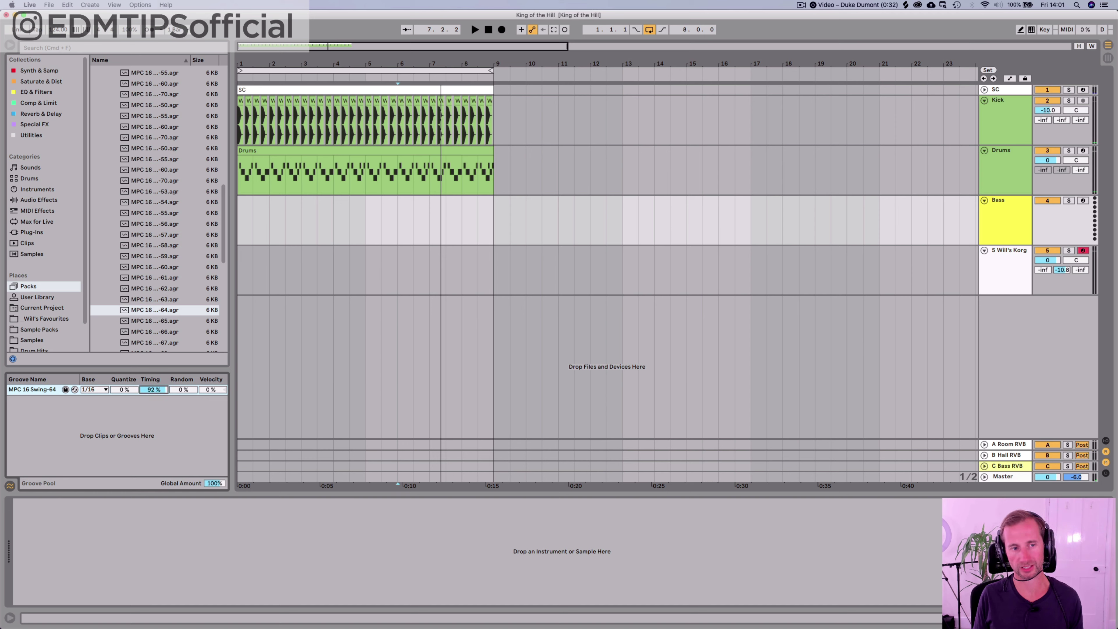
{"action": "key", "text": "space"}
{"action": "left_click_drag", "start_coordinate": [153, 390], "coordinate": [154, 408]}
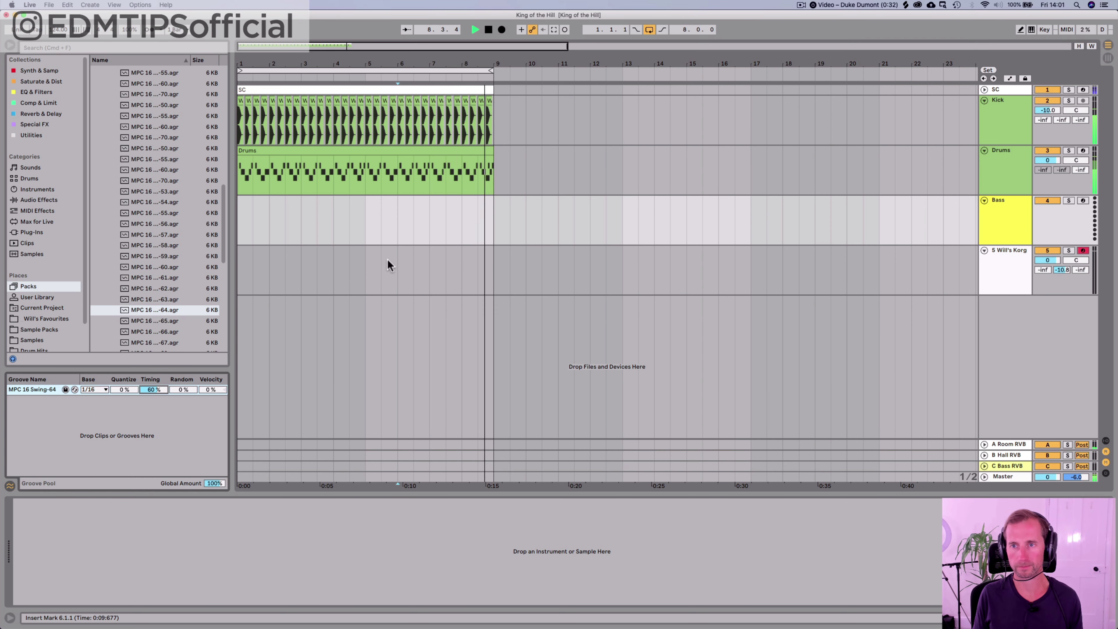
Step: Lower the 909 Closed Hat chain's volume to -6.8 dB in the Drums rack while listening to the loop
{"action": "left_click", "coordinate": [993, 161]}
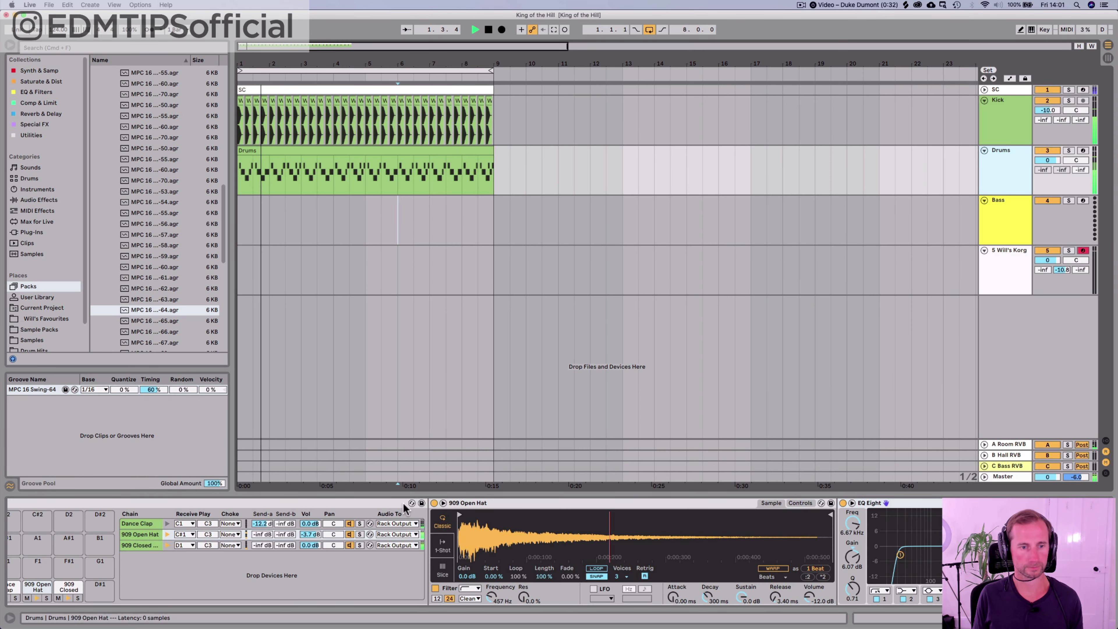
{"action": "key", "text": "space"}
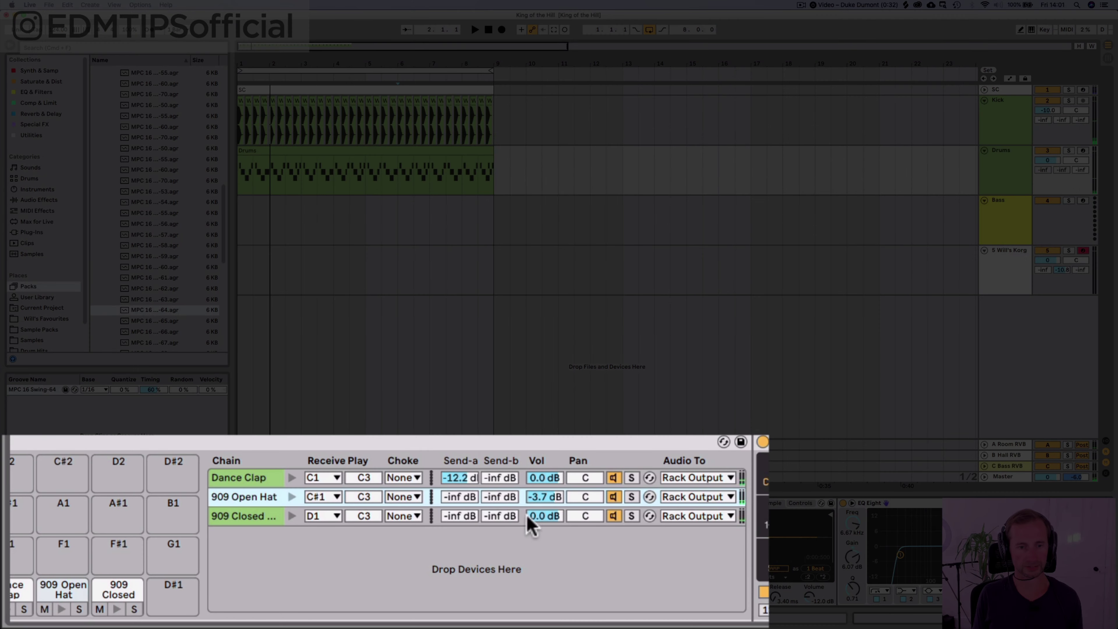
{"action": "left_click", "coordinate": [556, 515]}
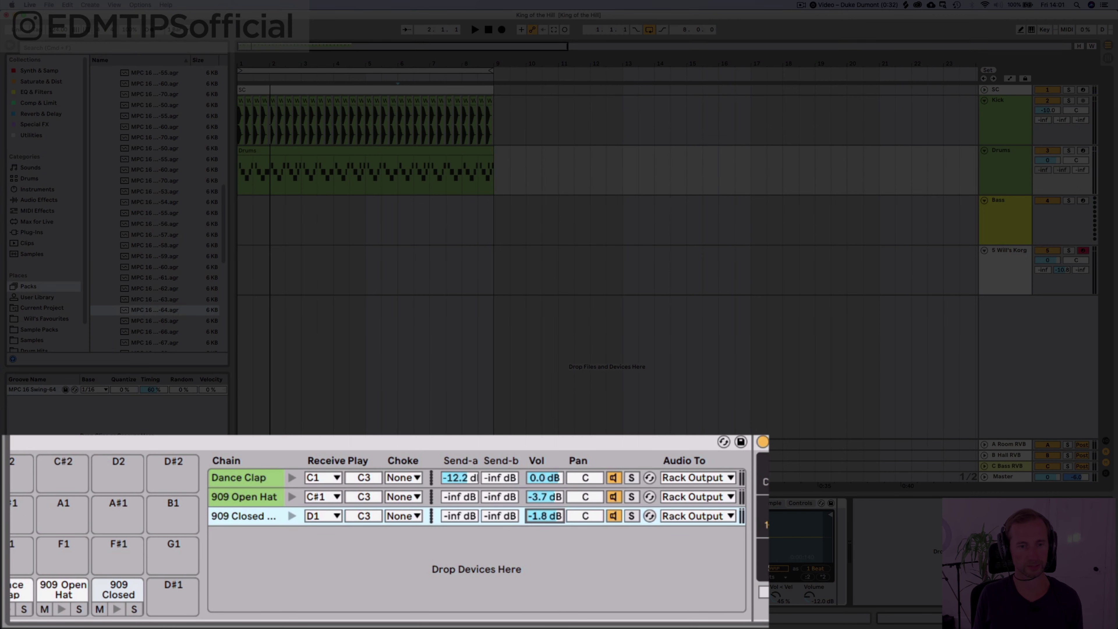
{"action": "key", "text": "space"}
{"action": "mouse_move", "coordinate": [544, 515]}
{"action": "left_mouse_down"}
{"action": "mouse_move", "coordinate": [544, 542]}
{"action": "mouse_move", "coordinate": [544, 527]}
{"action": "left_mouse_up"}
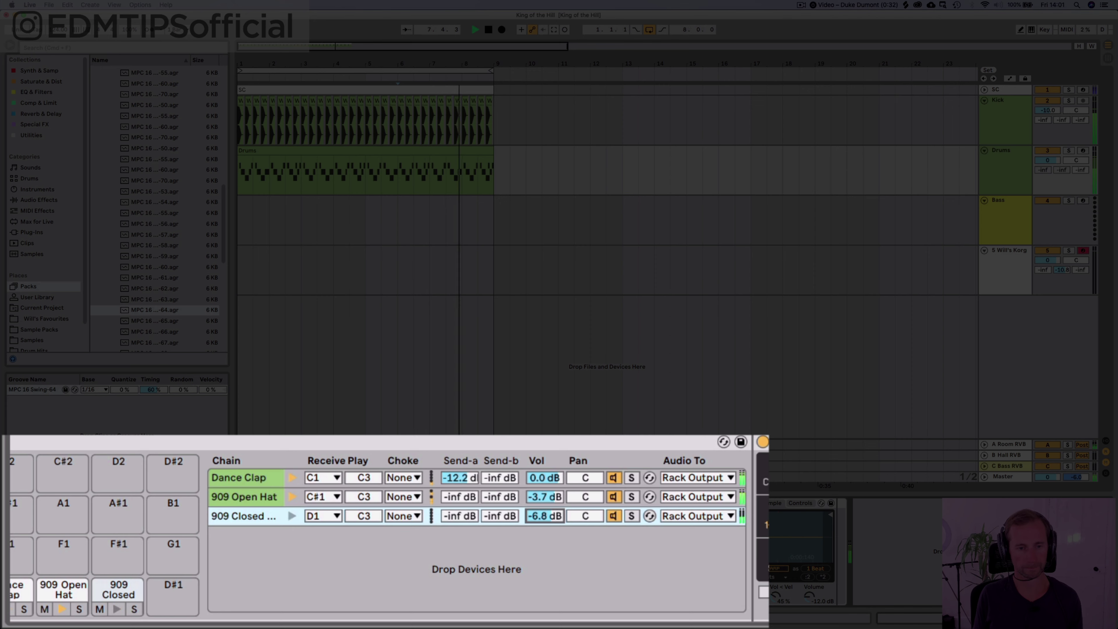
Step: Set Send A to -11.0 dB on the 909 Closed Hat chain and raise Send A on the 909 Open Hat chain
{"action": "mouse_move", "coordinate": [459, 497]}
{"action": "left_mouse_down"}
{"action": "mouse_move", "coordinate": [459, 482]}
{"action": "mouse_move", "coordinate": [457, 513]}
{"action": "mouse_move", "coordinate": [453, 499]}
{"action": "left_mouse_up"}
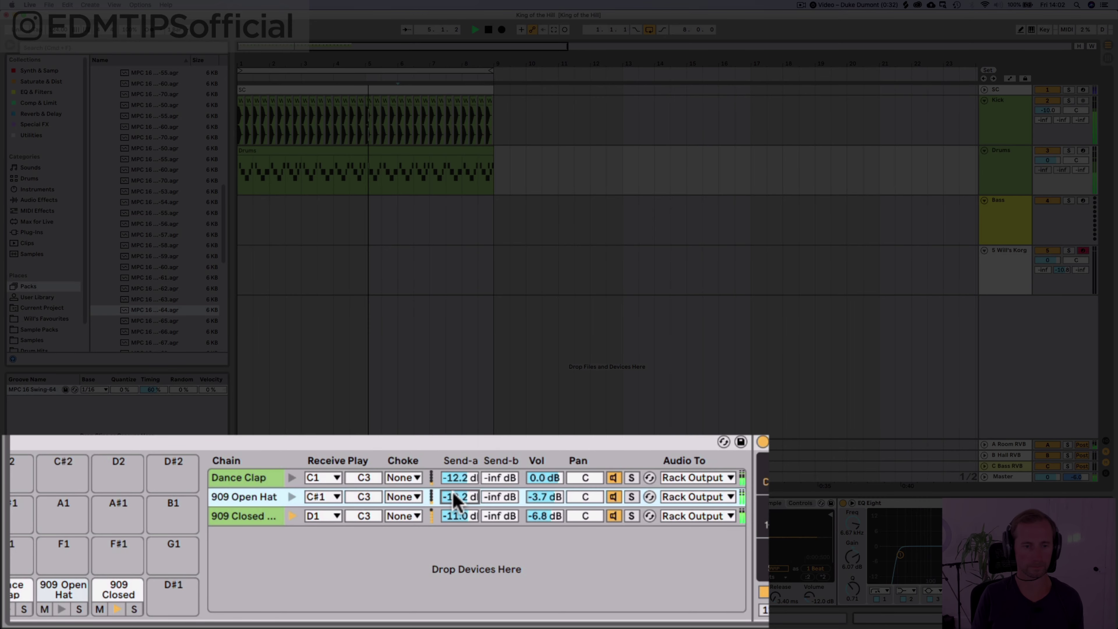